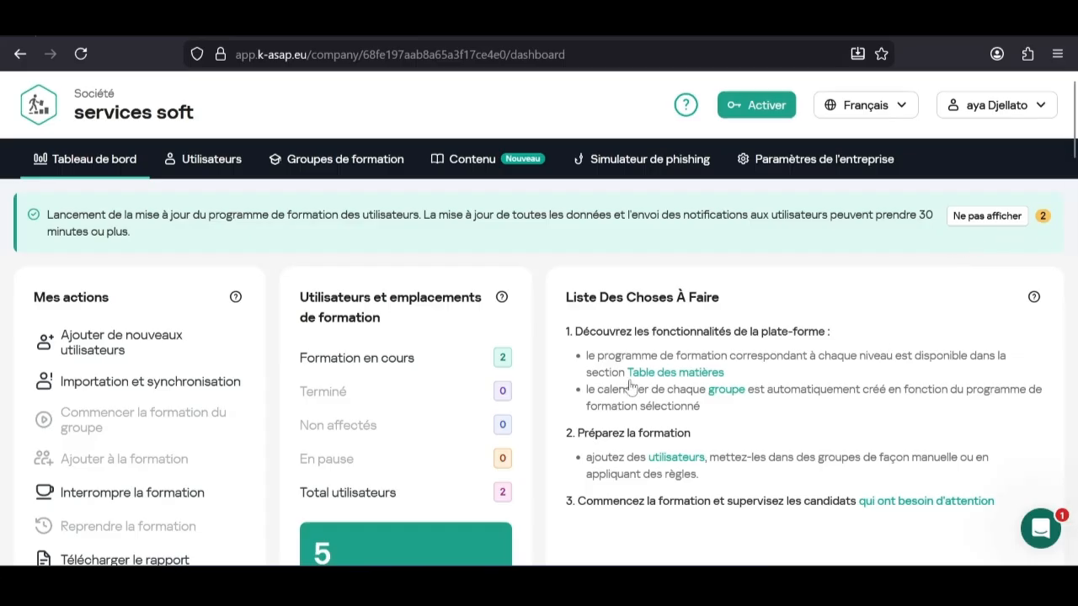
- Look over the dashboard, then open the users page and bring the list of active users into view
scroll(655, 320, down, 1)
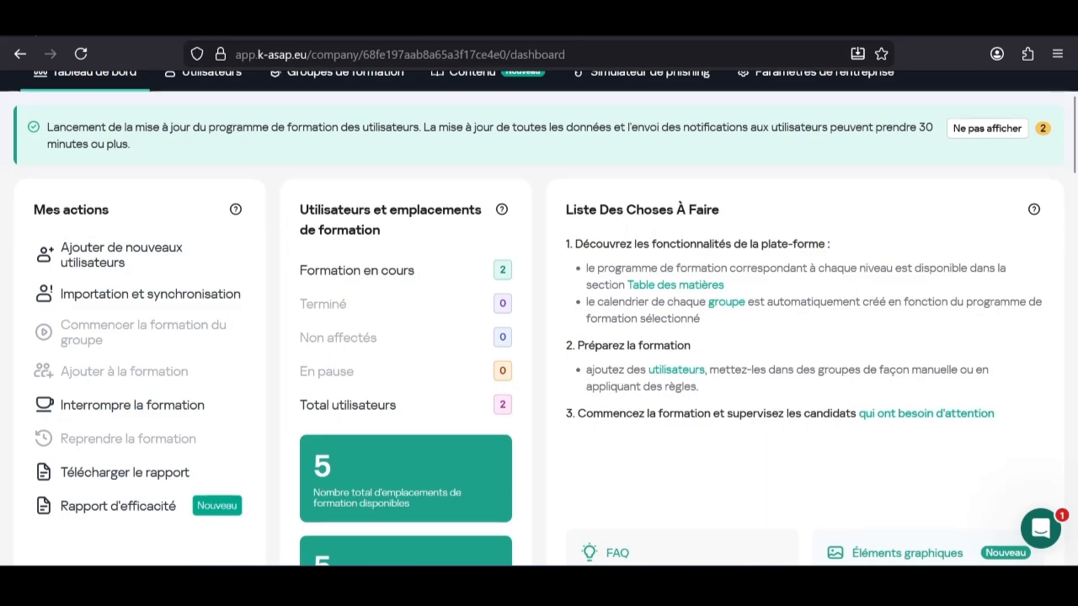
scroll(584, 214, down, 1)
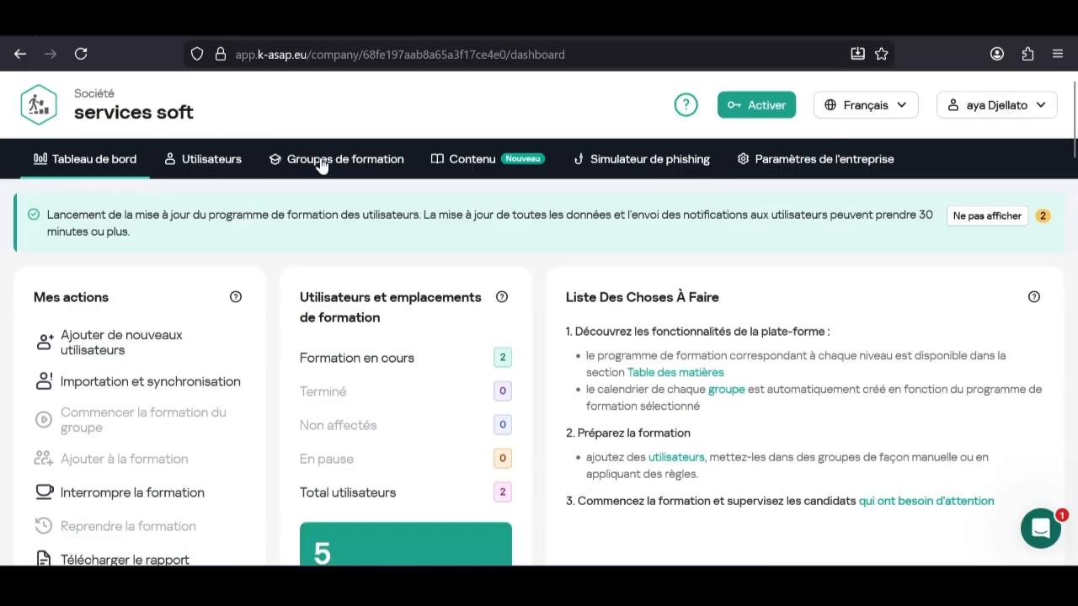
click(211, 162)
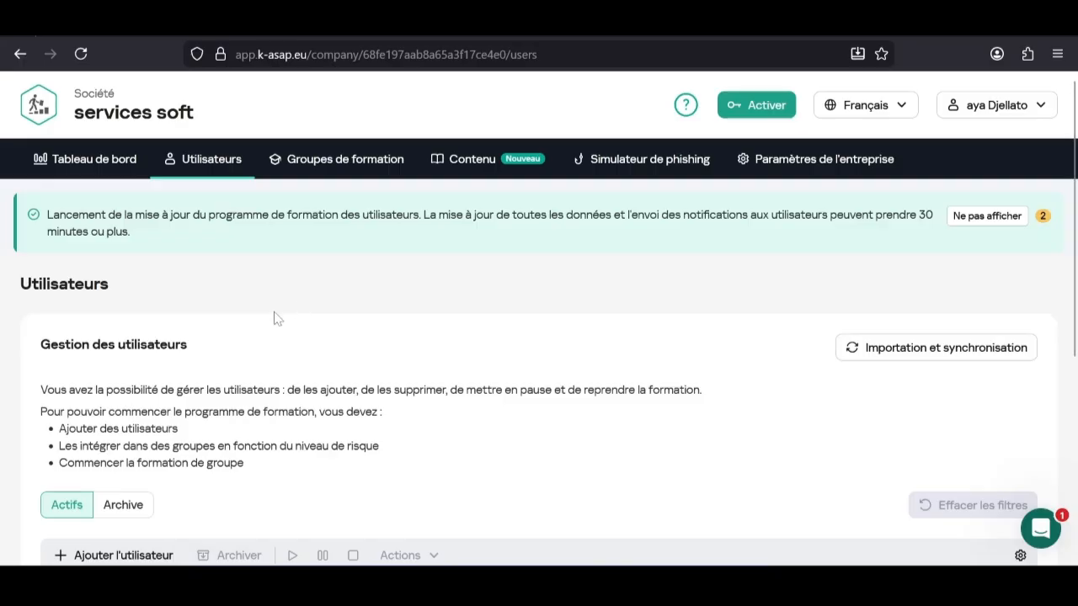
scroll(278, 316, down, 3)
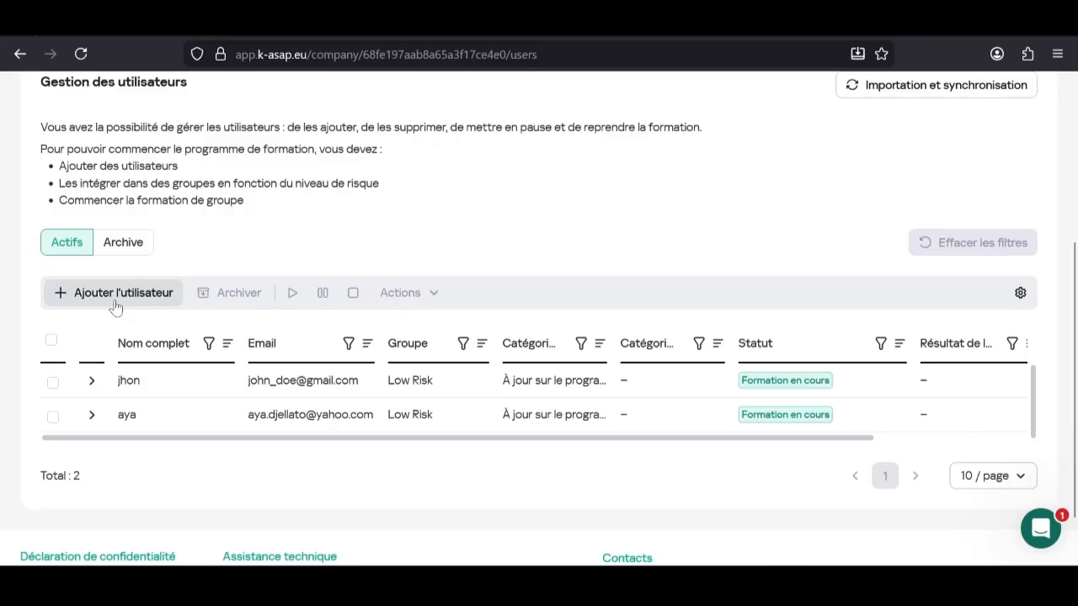
- Open the new-user form, inspect its required fields and group choices, and close it without adding anyone
click(116, 296)
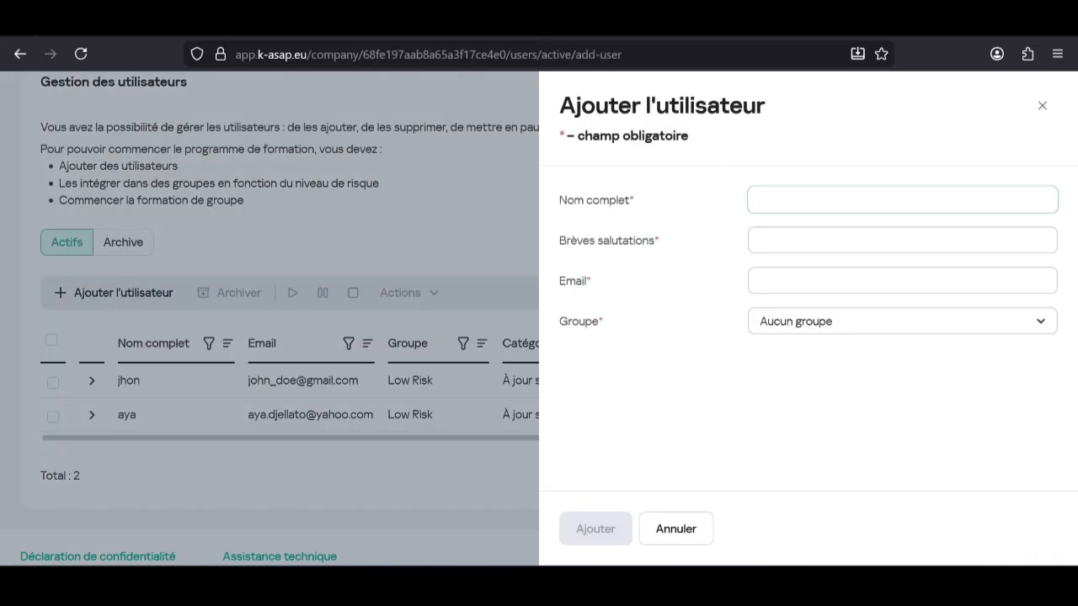
key(Tab)
key(Tab)
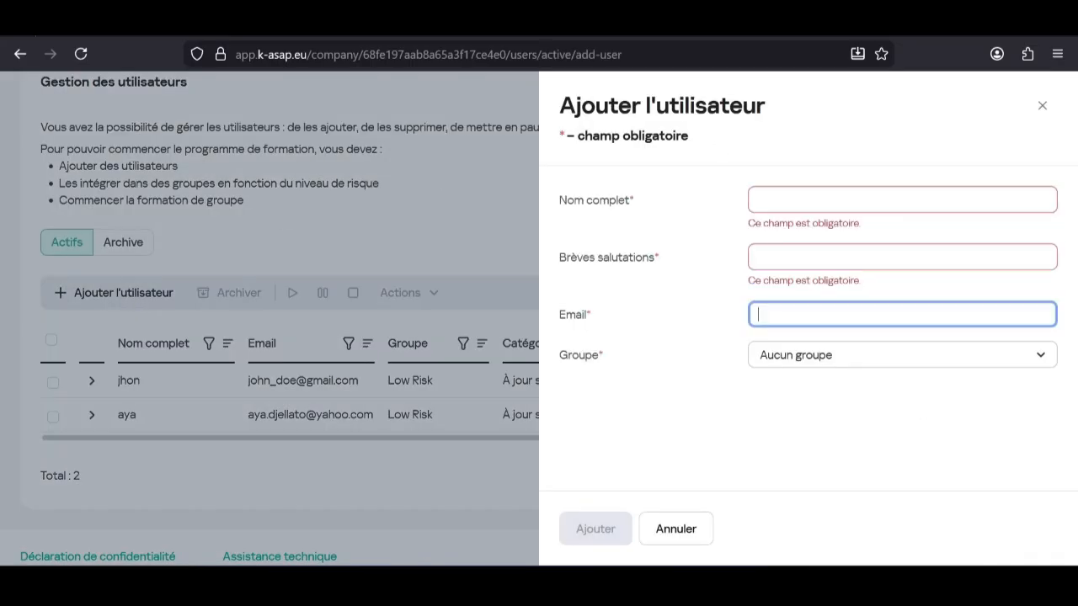
click(902, 199)
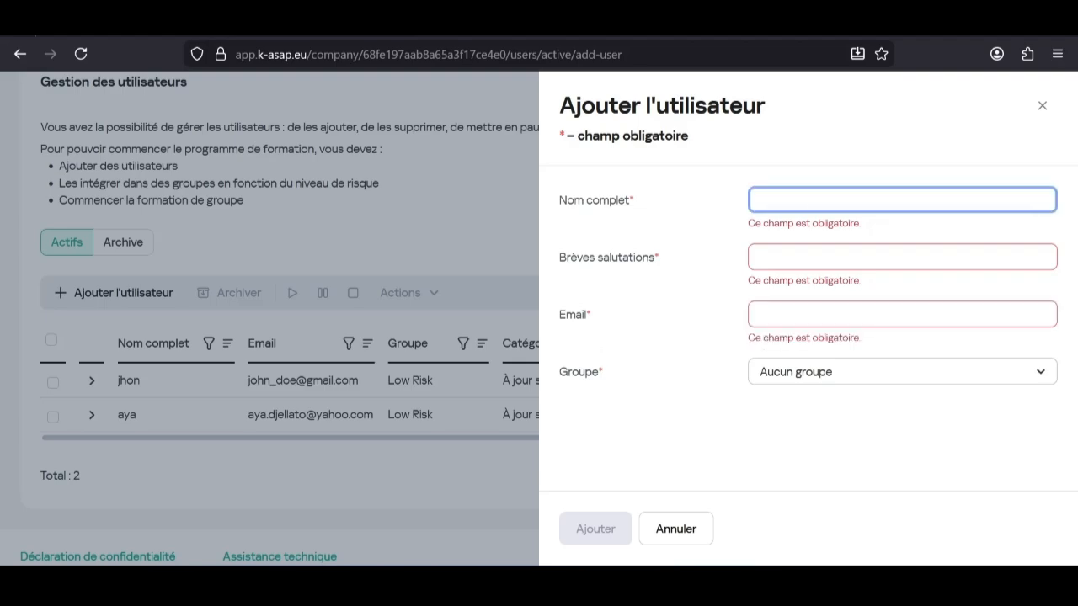
click(814, 380)
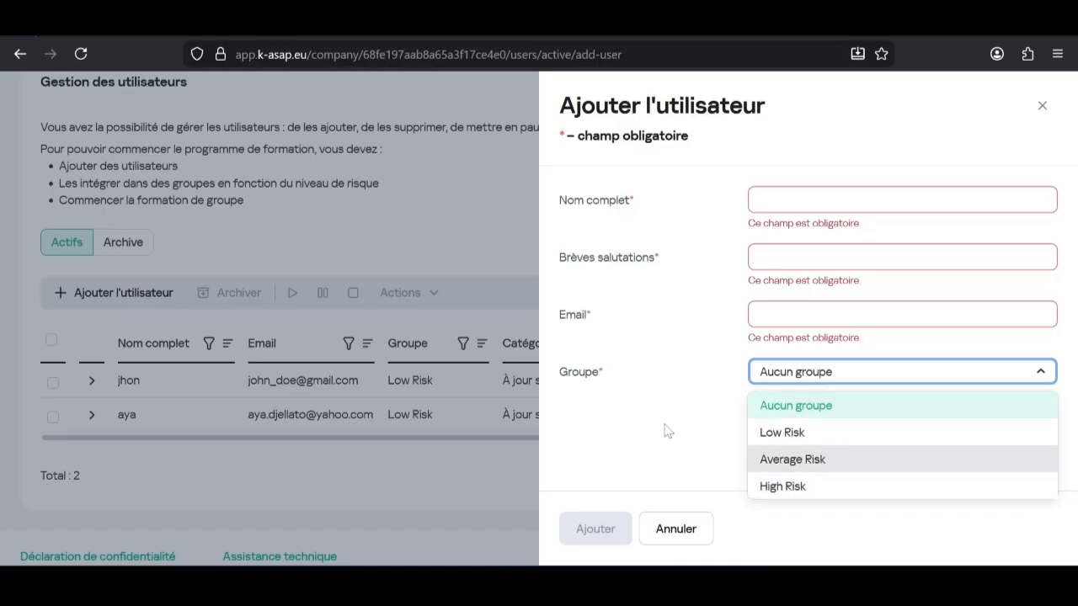
click(1042, 104)
click(1041, 106)
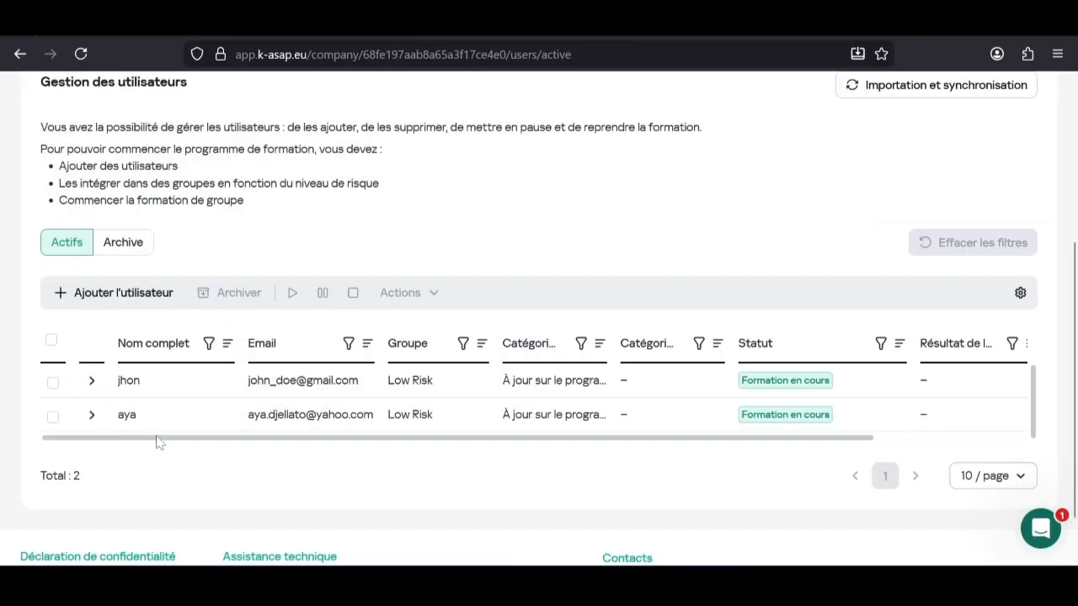
- Select the second user in the list and check which bulk actions are available for that user
click(54, 418)
click(428, 297)
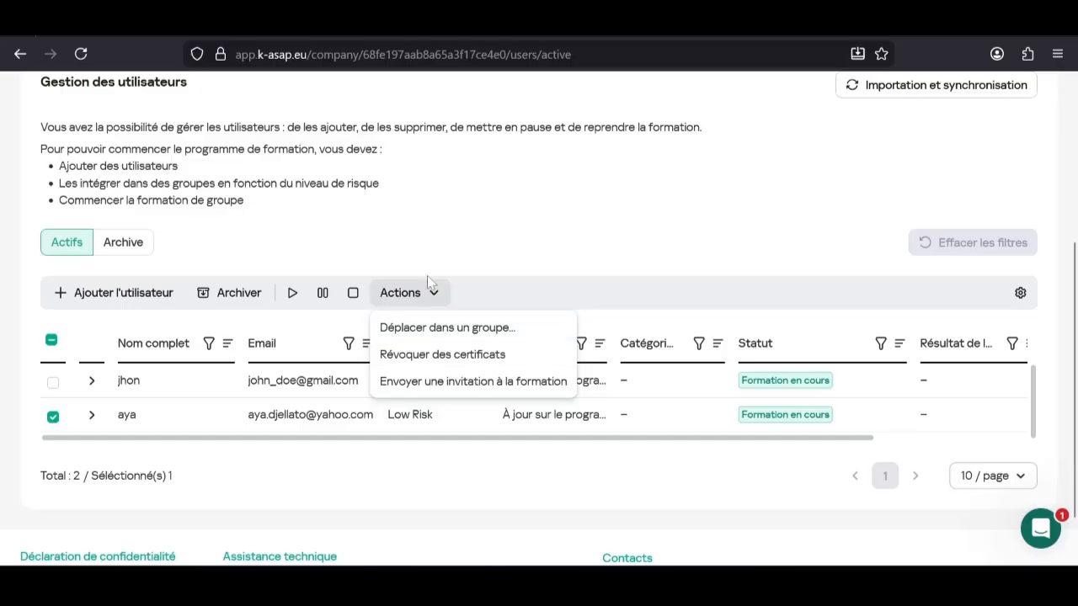
click(458, 246)
- Leave the users page, discarding the selection, and display the list of training groups
scroll(187, 291, up, 2)
scroll(187, 289, up, 2)
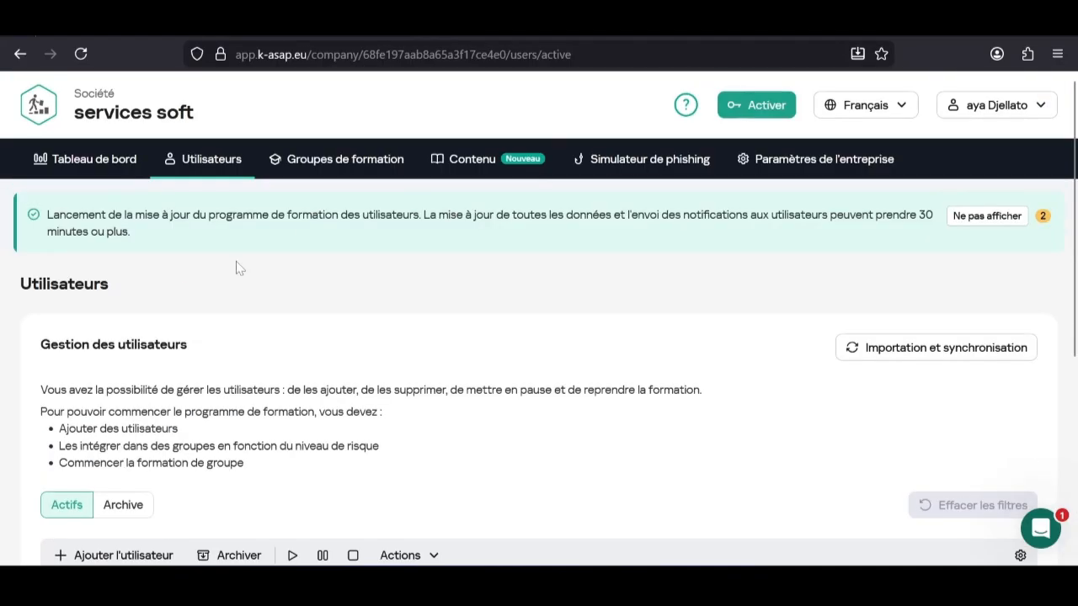
click(349, 160)
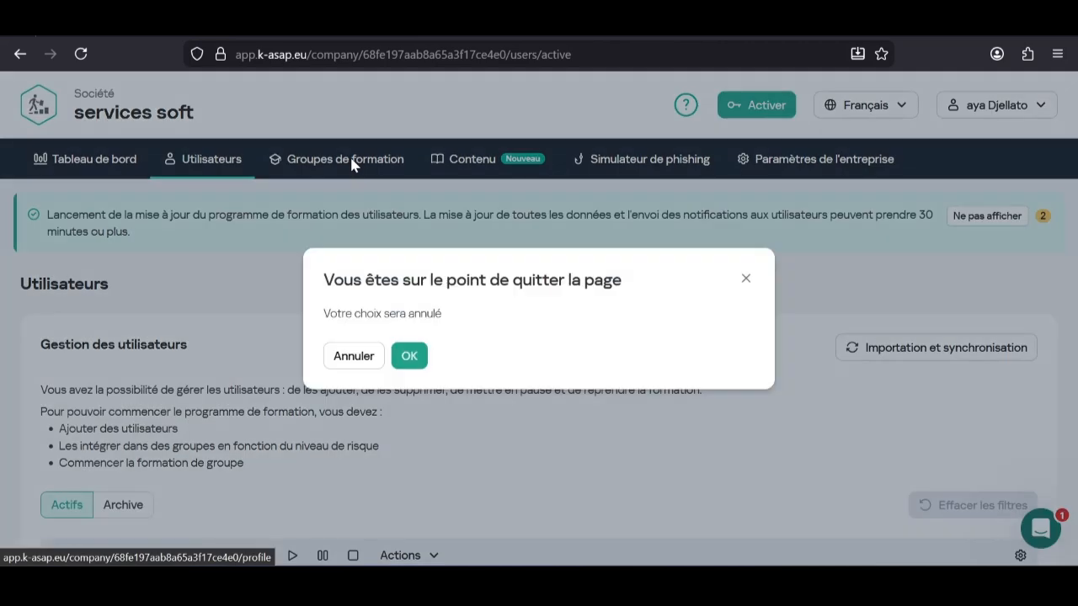
click(408, 361)
scroll(354, 294, down, 1)
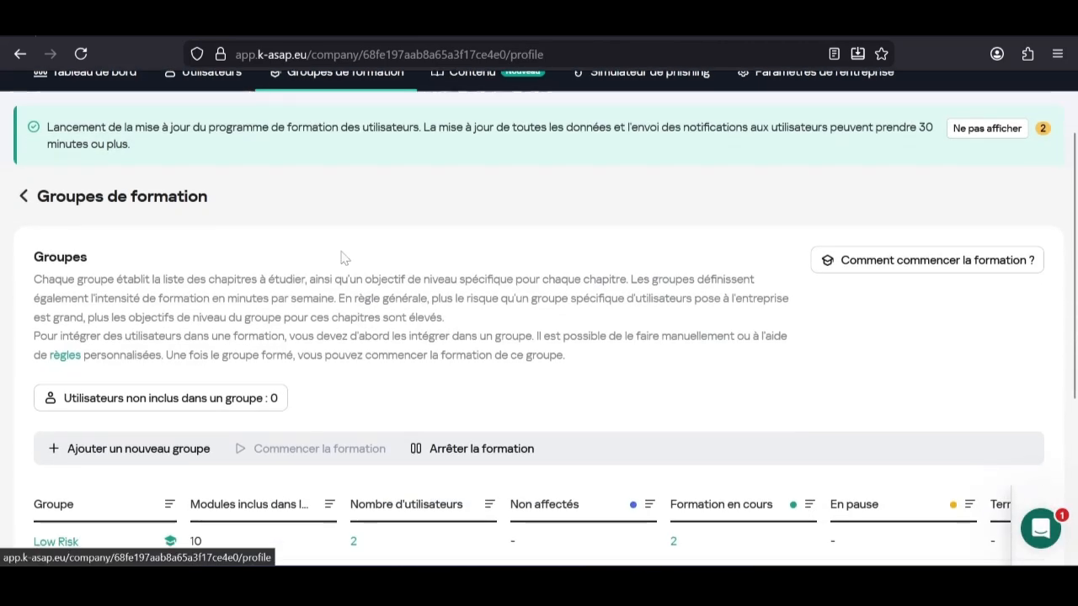
scroll(341, 255, down, 2)
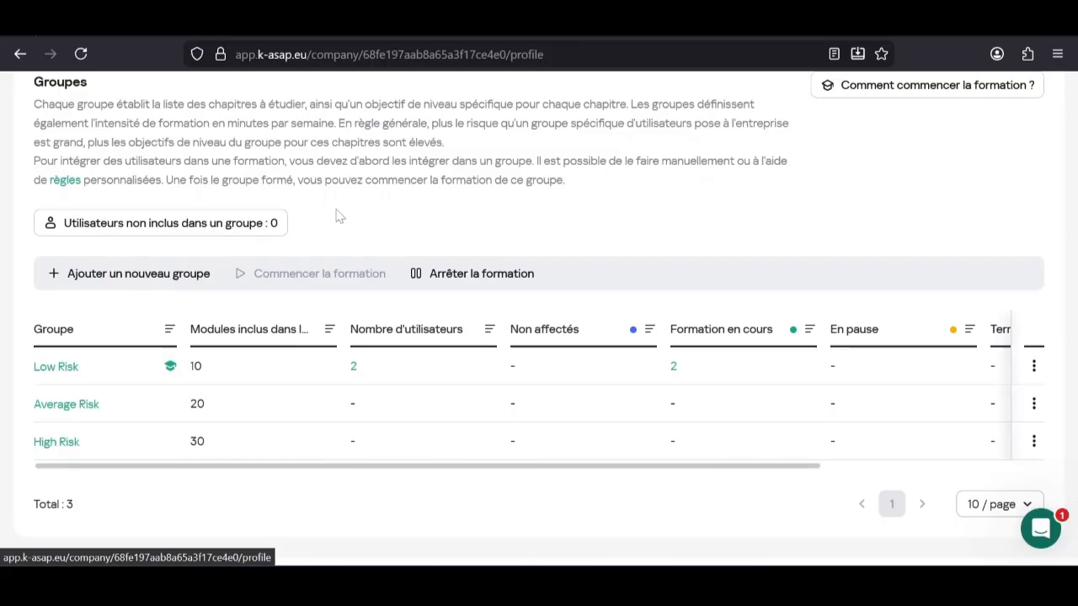
- Start a new training group and name it "test"
click(122, 276)
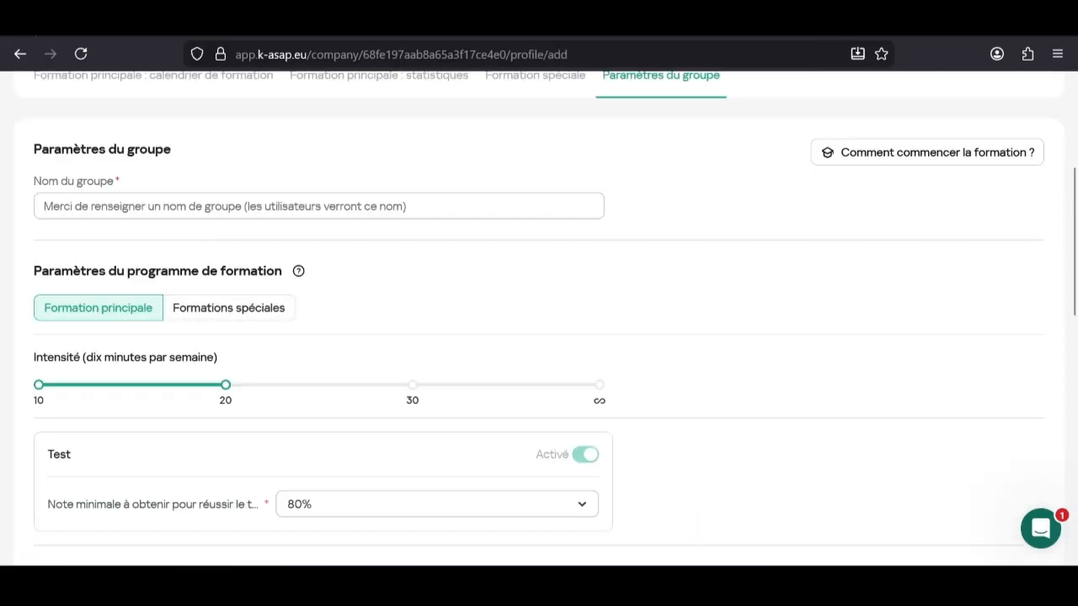
click(220, 206)
text(test)
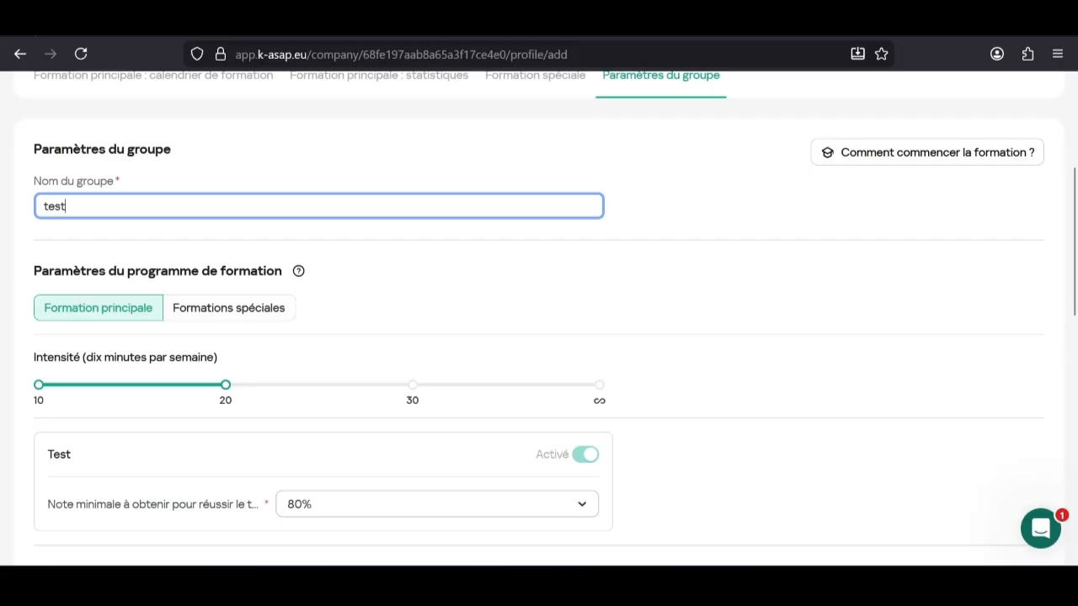
- Set the main training intensity to 30 minutes per week and check the minimum test score setting
scroll(149, 273, down, 1)
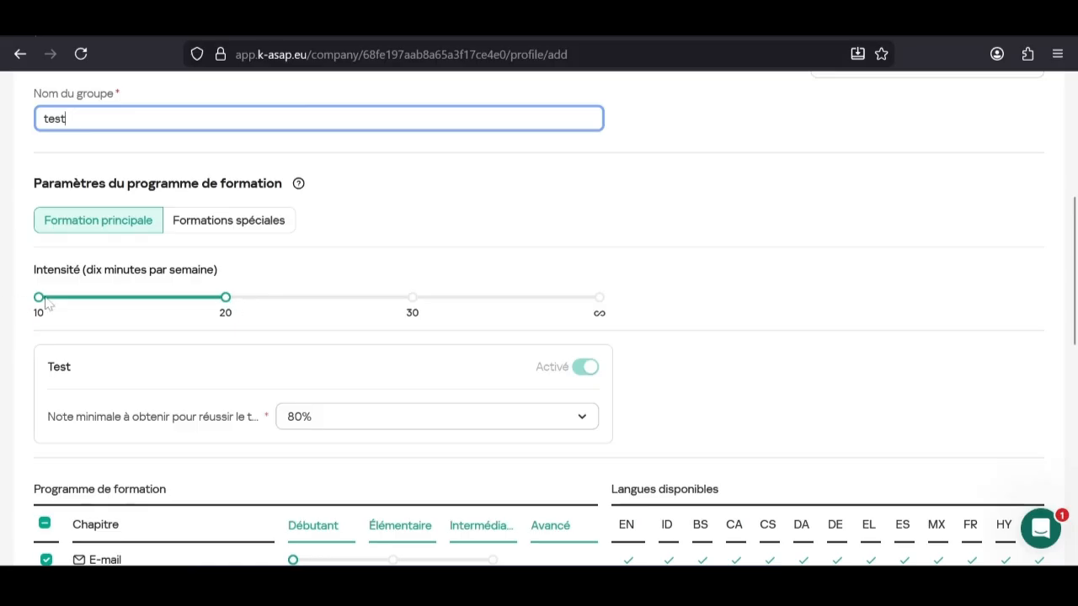
click(419, 298)
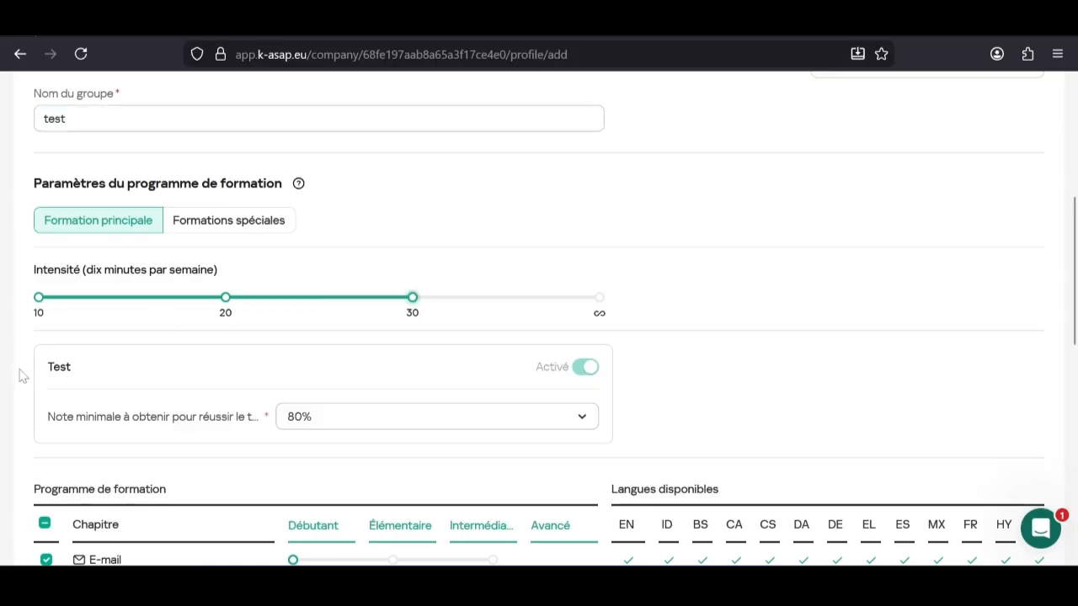
scroll(261, 368, down, 1)
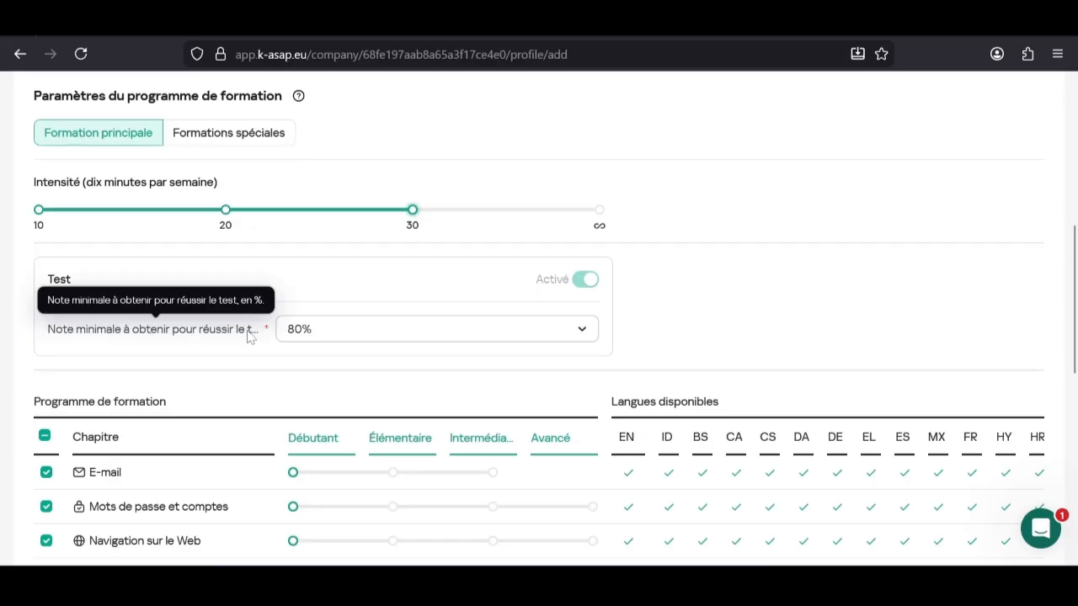
click(409, 329)
click(409, 330)
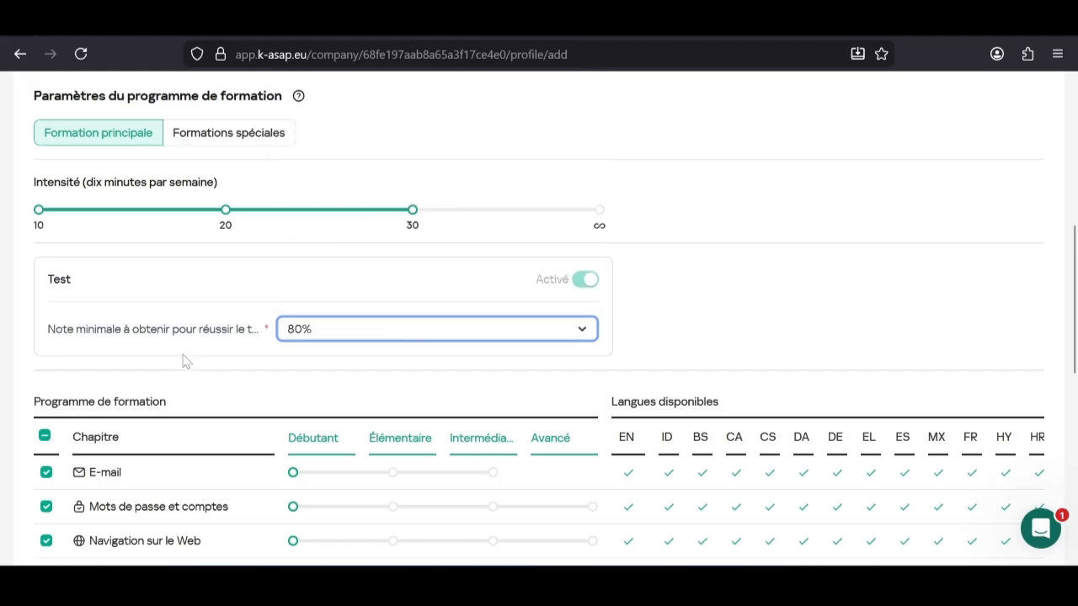
- Review the chapters and levels of the training programme, save the new group, and dismiss the notification
scroll(185, 362, down, 3)
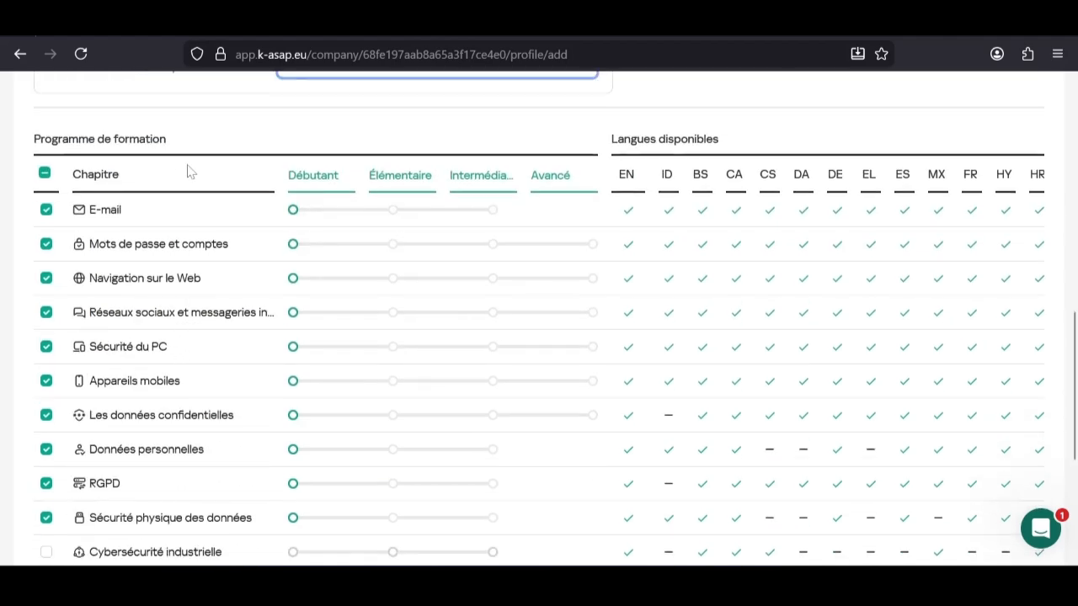
scroll(93, 211, down, 1)
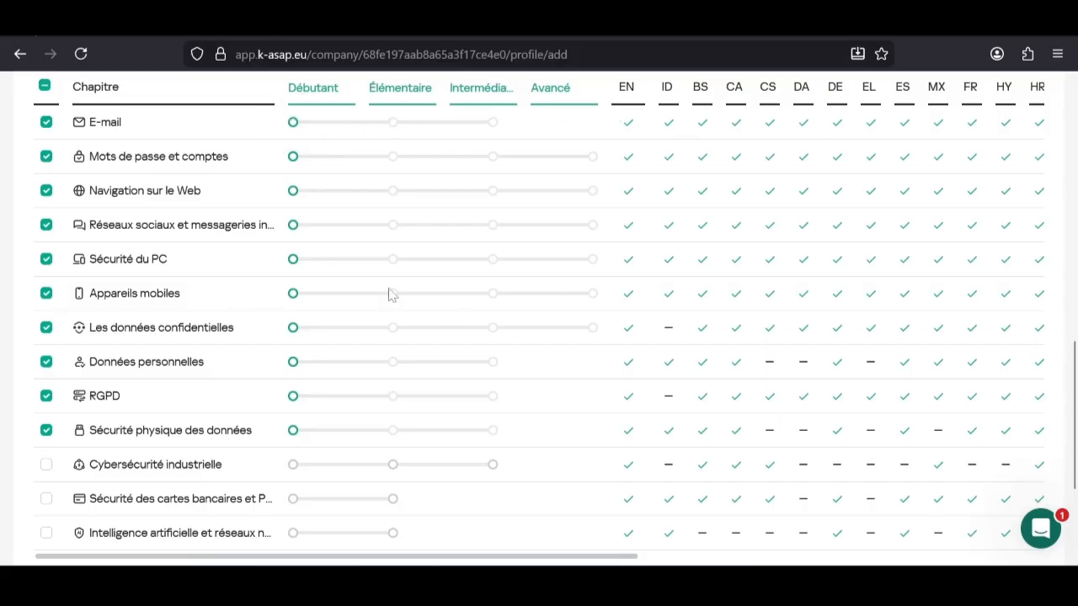
scroll(389, 294, down, 3)
click(59, 417)
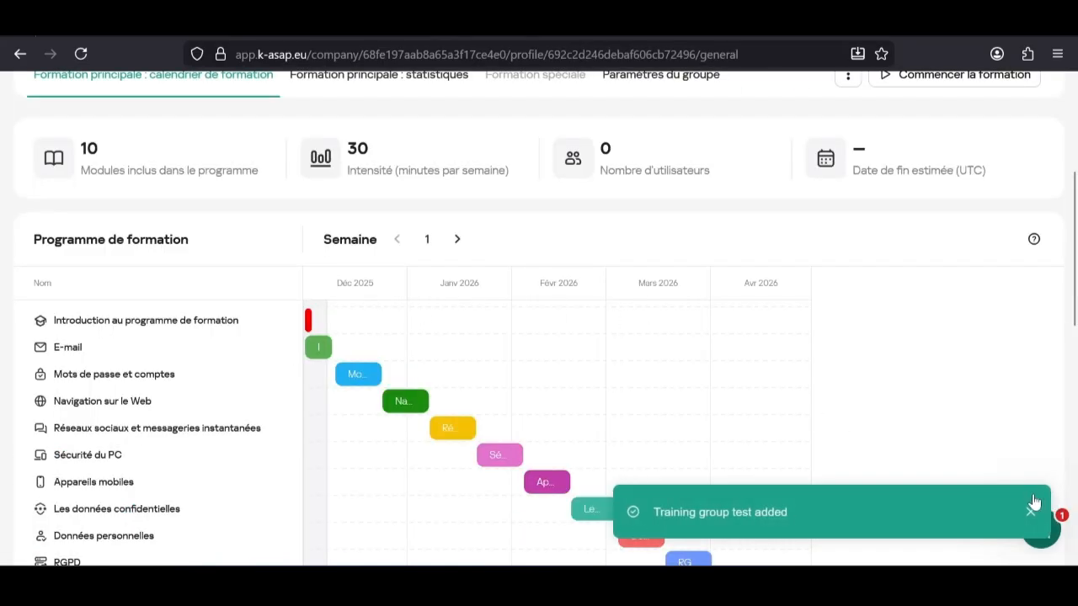
click(1030, 513)
- Examine the test group's included modules, weekly intensity and training calendar
scroll(524, 308, up, 2)
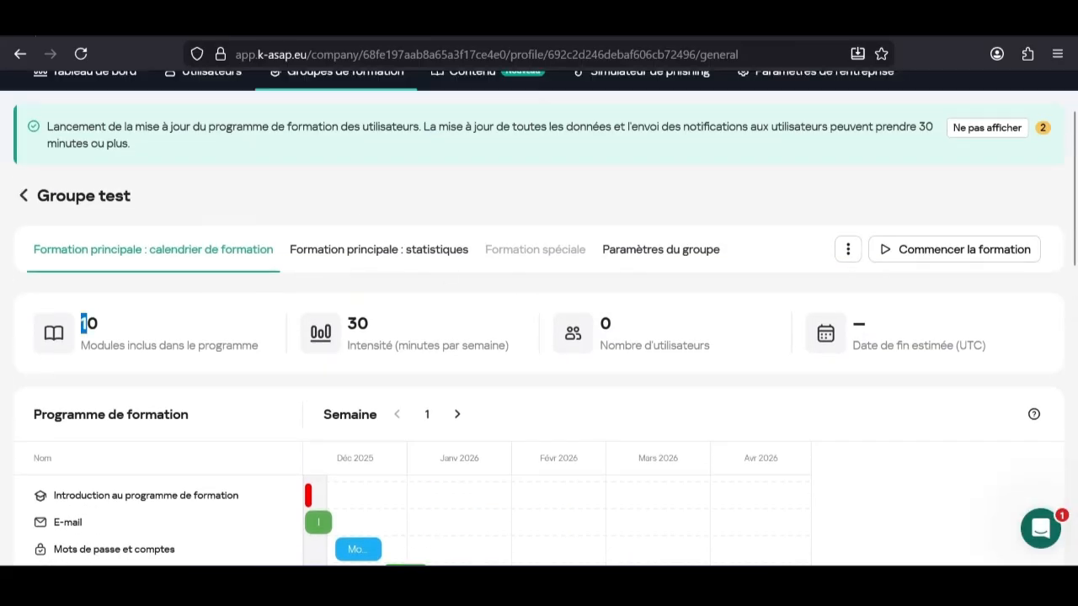
drag(86, 323, 269, 368)
drag(347, 321, 493, 340)
click(477, 333)
scroll(408, 362, down, 3)
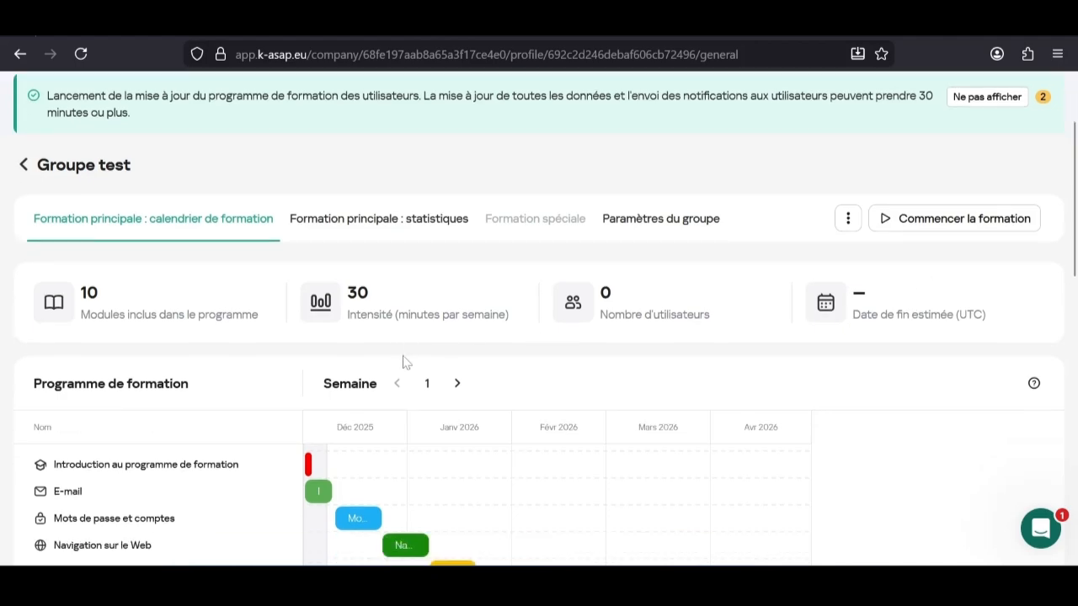
- Return to the training groups list and open the Low Risk group
scroll(367, 345, up, 5)
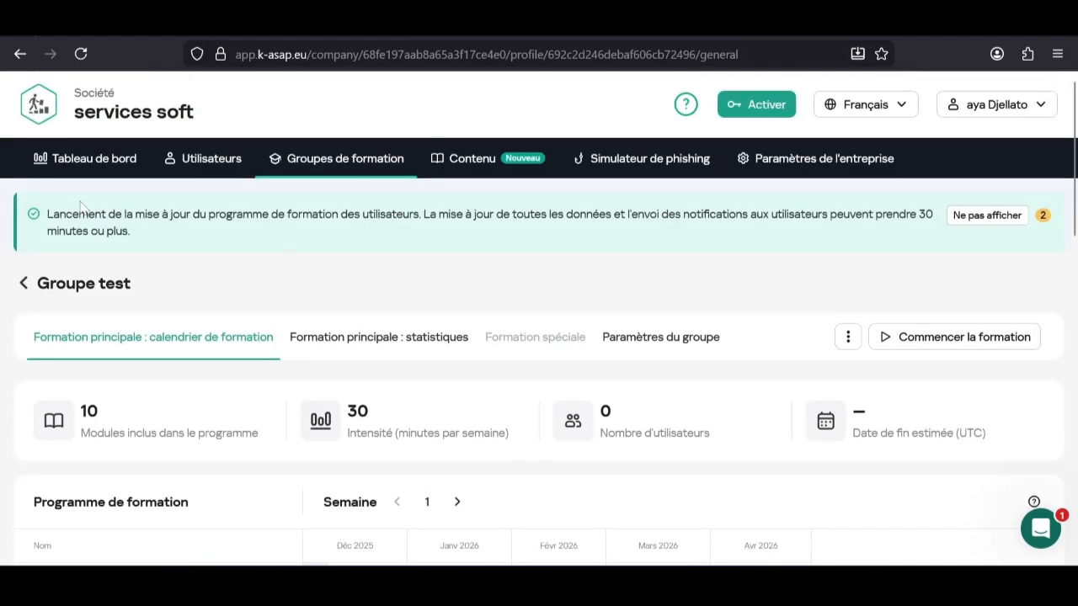
click(327, 164)
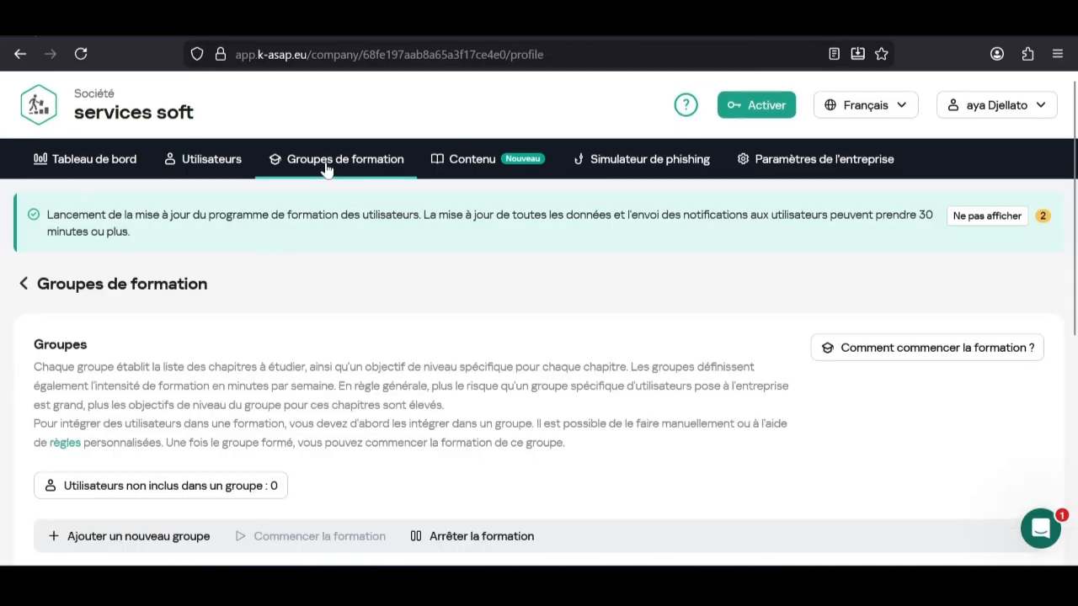
scroll(267, 291, down, 3)
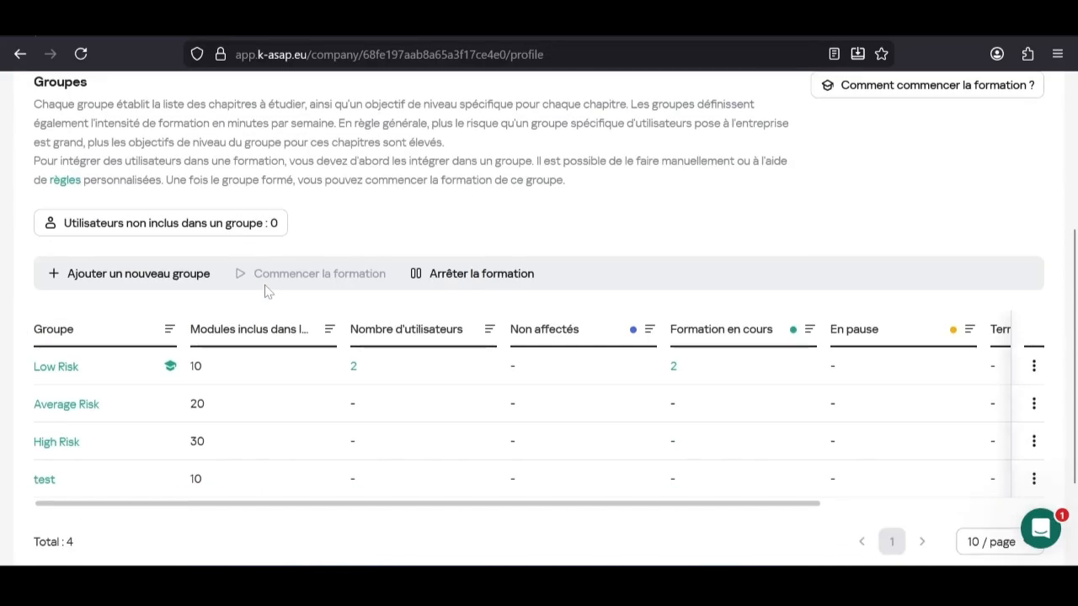
click(49, 369)
scroll(507, 241, up, 1)
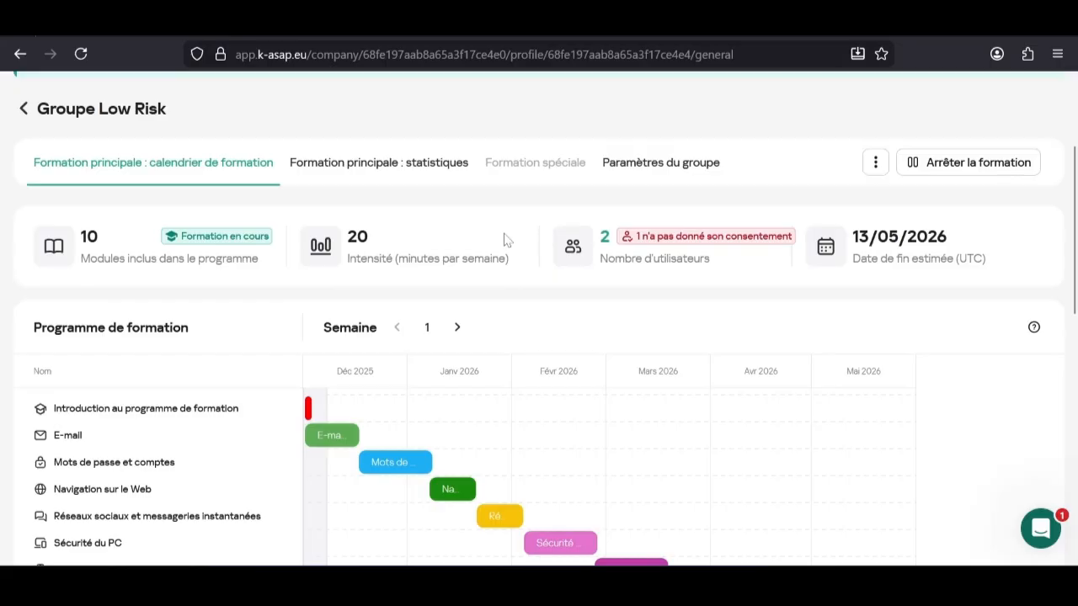
- Examine the Low Risk group's summary: included modules, weekly intensity, number of users and estimated end date
scroll(507, 241, down, 2)
scroll(507, 241, up, 2)
drag(91, 237, 260, 275)
drag(347, 237, 505, 259)
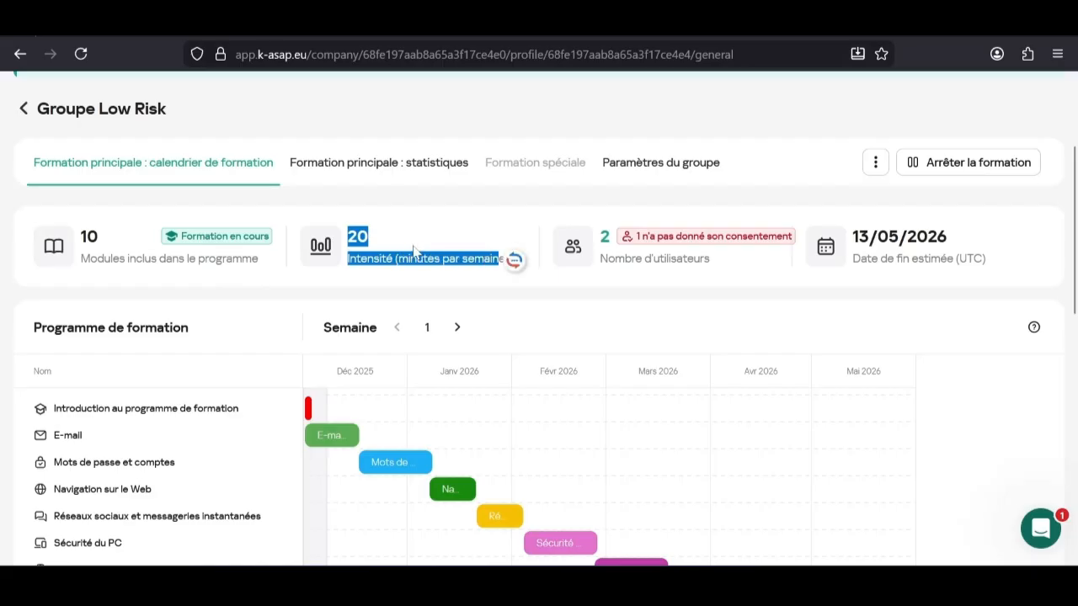
click(413, 246)
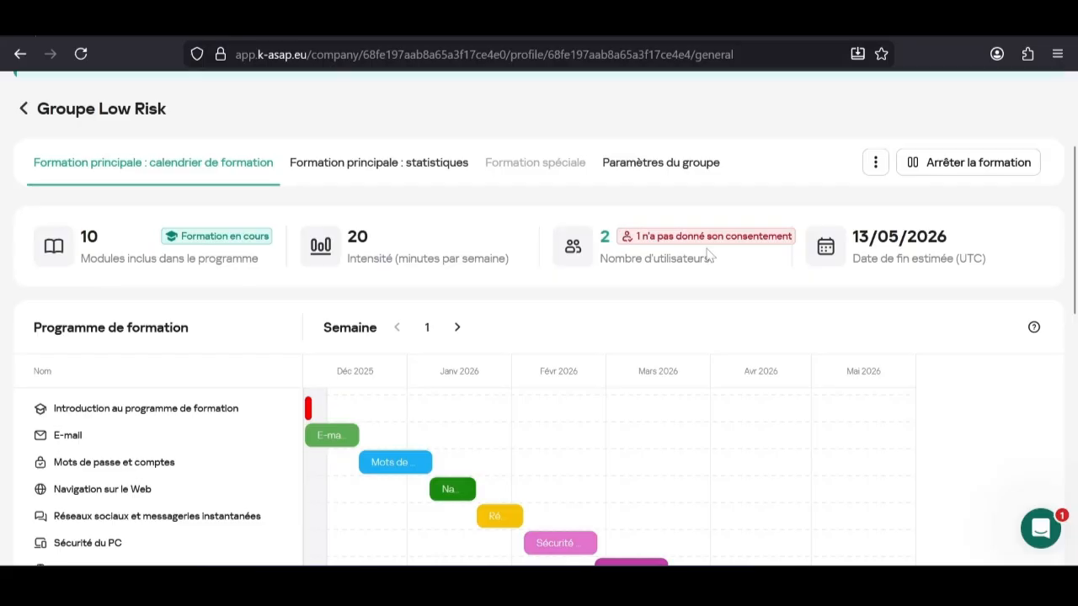
scroll(621, 289, down, 1)
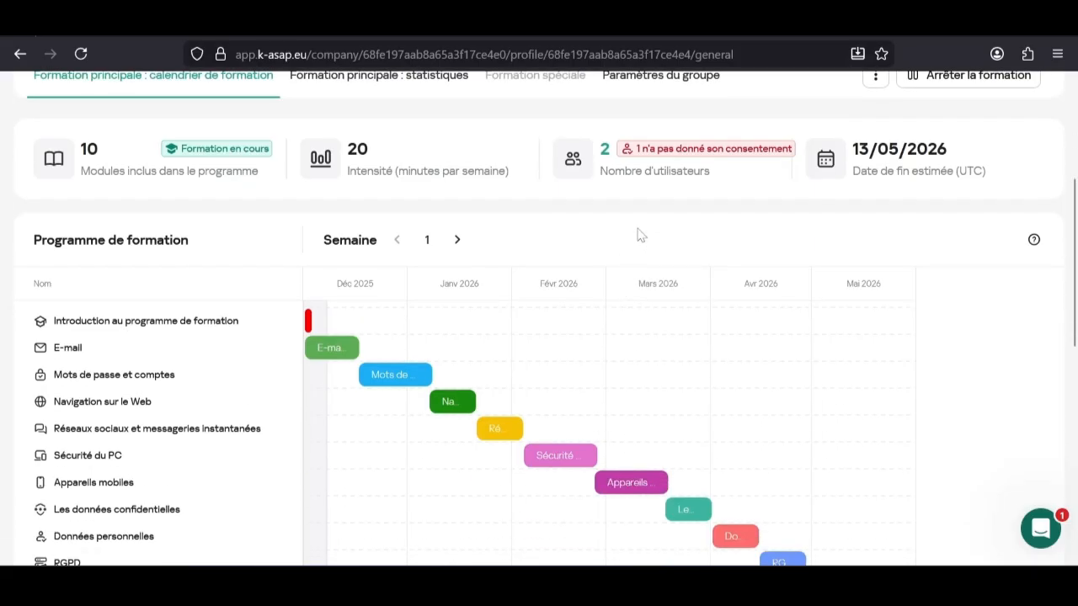
mouse_move(865, 169)
drag(858, 151, 954, 156)
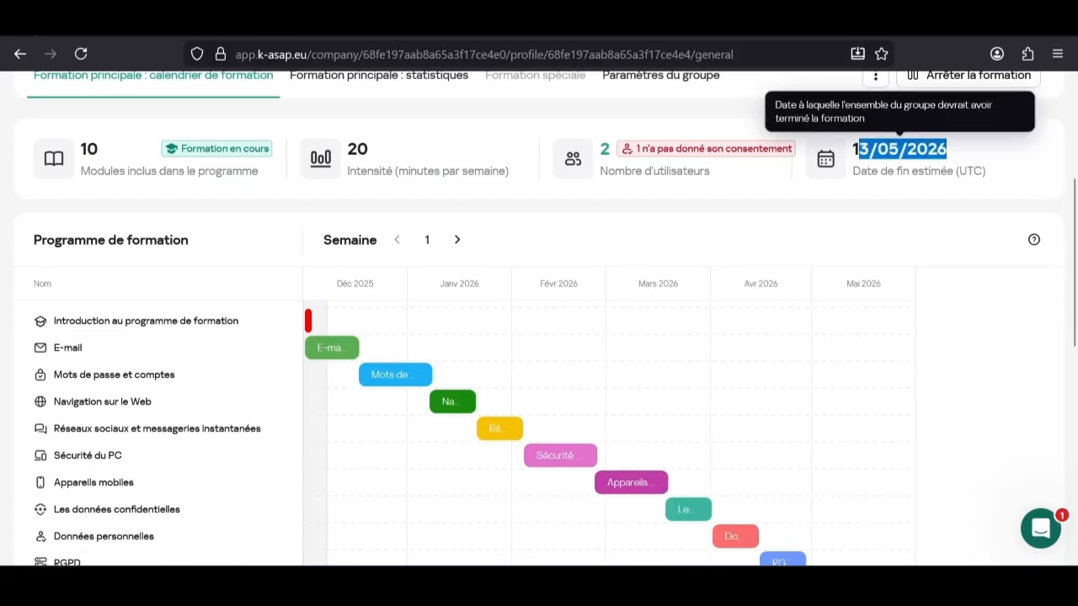
click(954, 156)
- Inspect the chapters scheduled in the Low Risk group's training calendar, including the RGPD chapter's details
scroll(277, 337, down, 2)
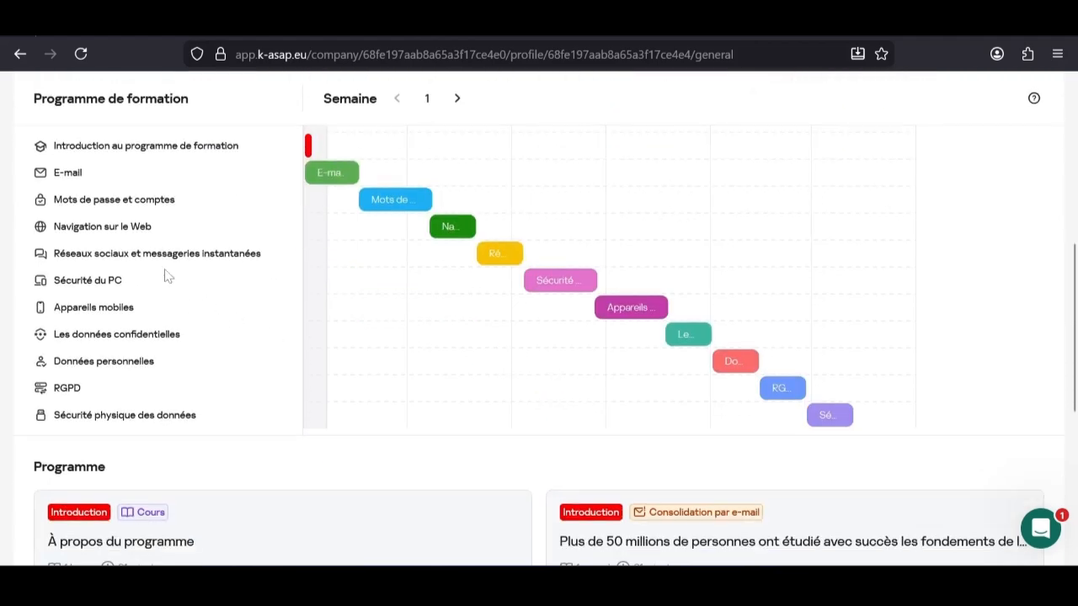
mouse_move(336, 183)
mouse_move(768, 402)
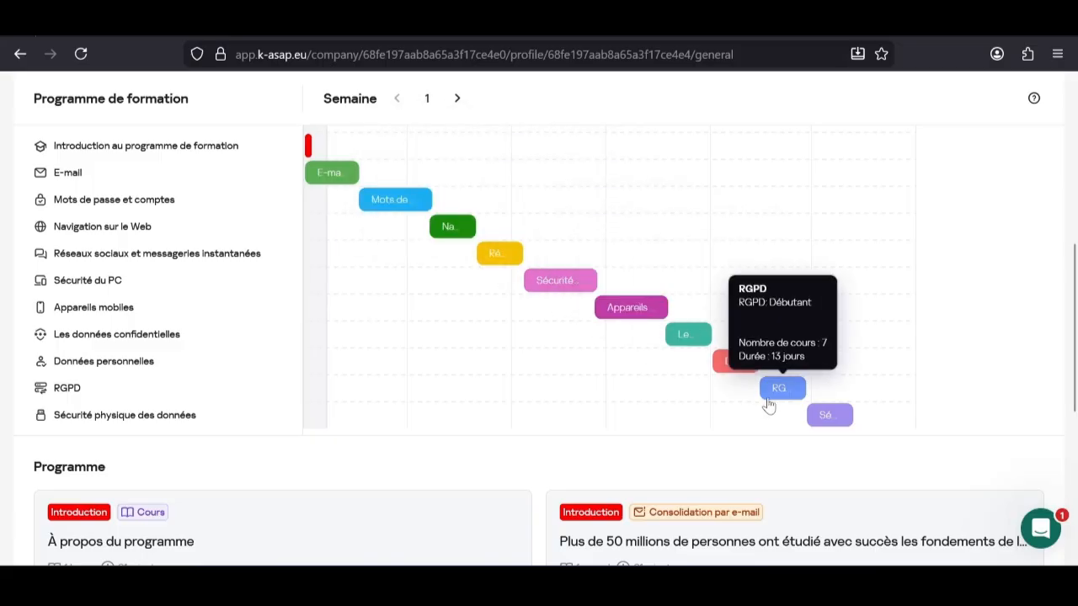
- Review the lessons and notifications listed in the Low Risk group's programme below its training calendar
scroll(334, 409, down, 4)
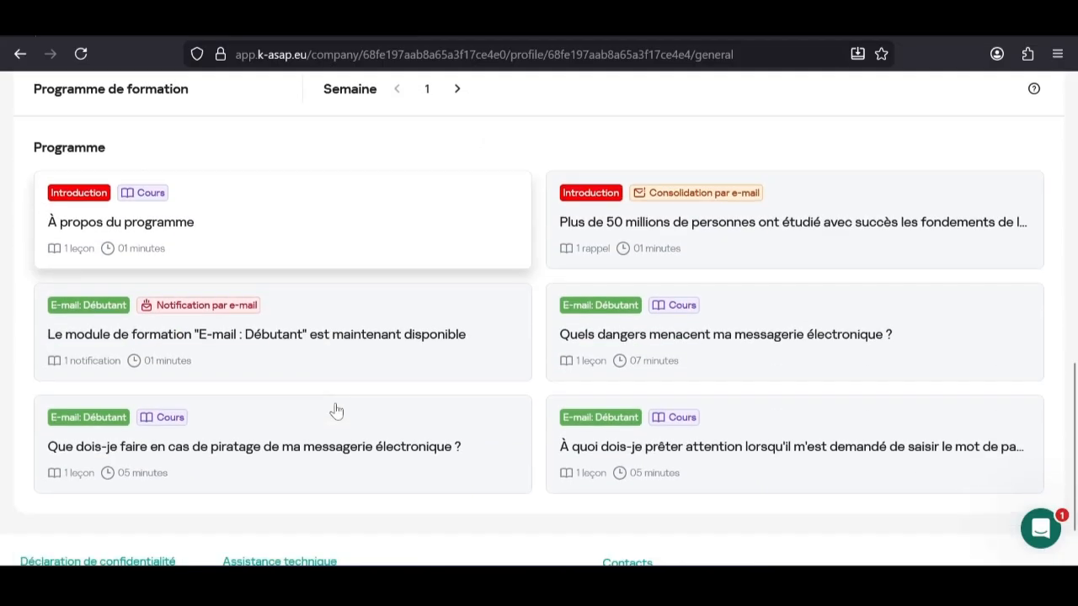
scroll(334, 409, down, 1)
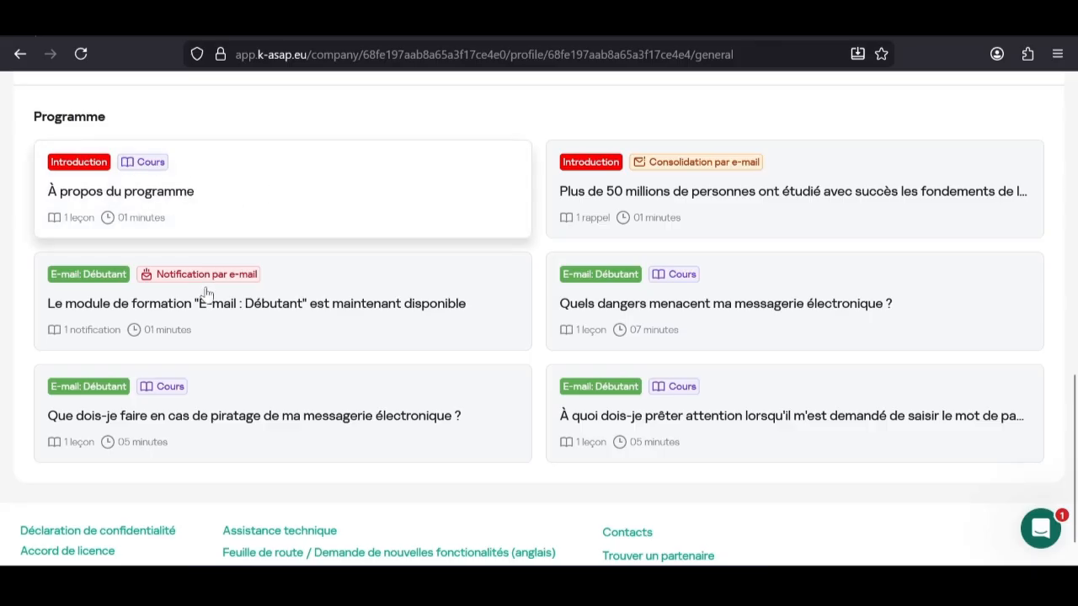
scroll(357, 305, up, 3)
scroll(356, 306, up, 7)
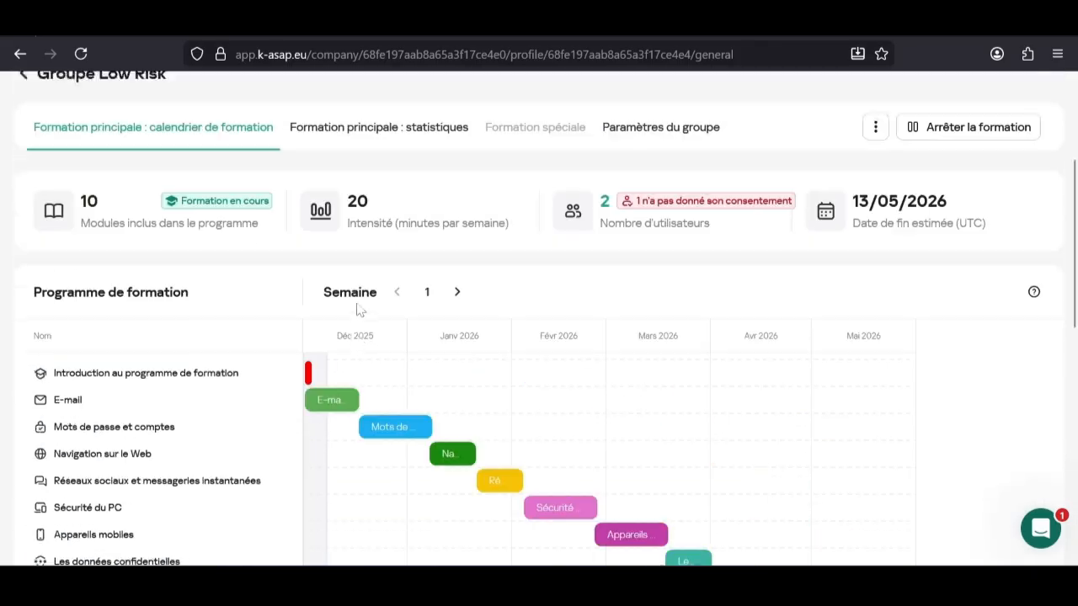
- Examine the Low Risk group's main training statistics: knowledge level, training progress, users' programme status and who needs attention
click(385, 305)
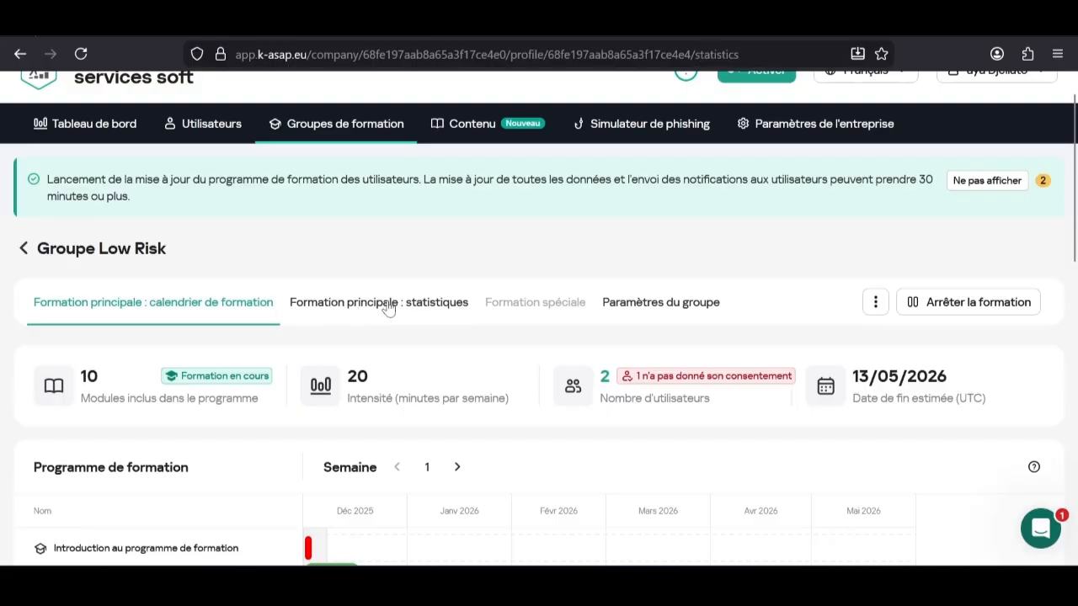
scroll(399, 357, down, 1)
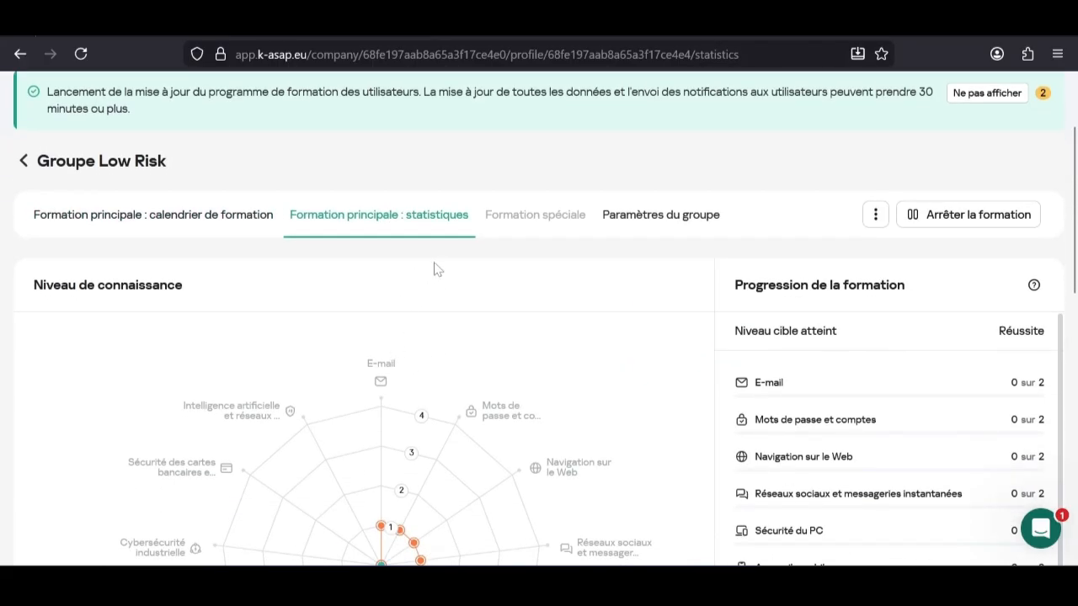
scroll(438, 267, down, 2)
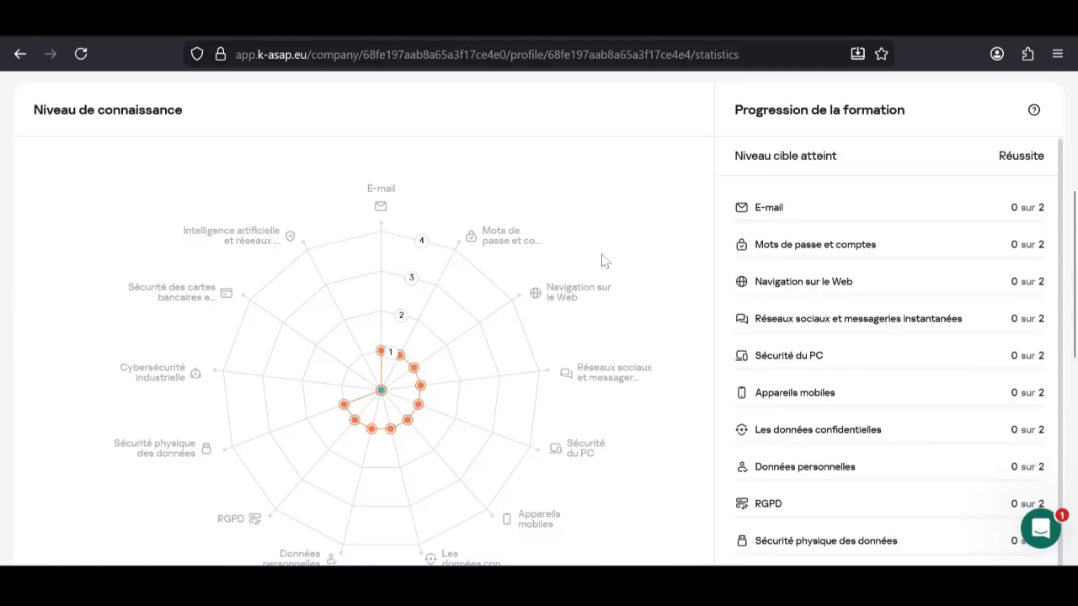
scroll(621, 246, down, 4)
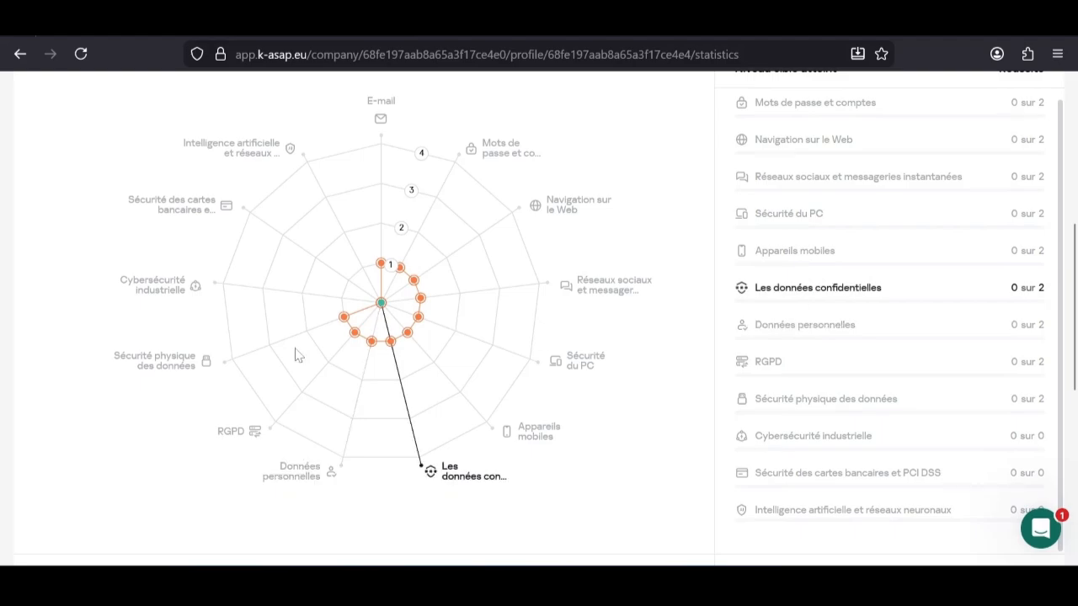
scroll(604, 405, down, 4)
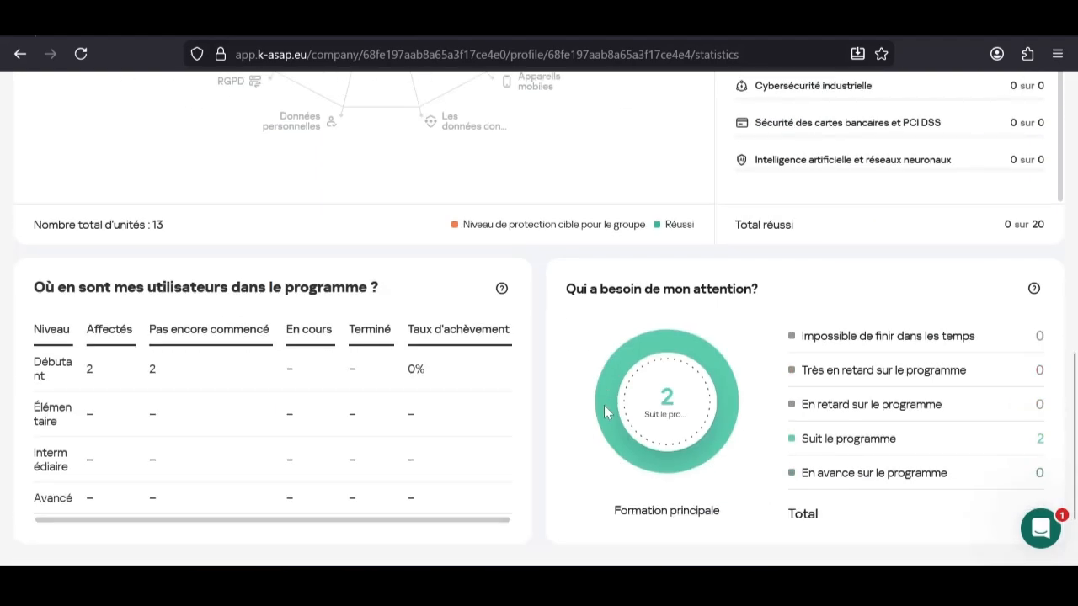
scroll(517, 408, down, 1)
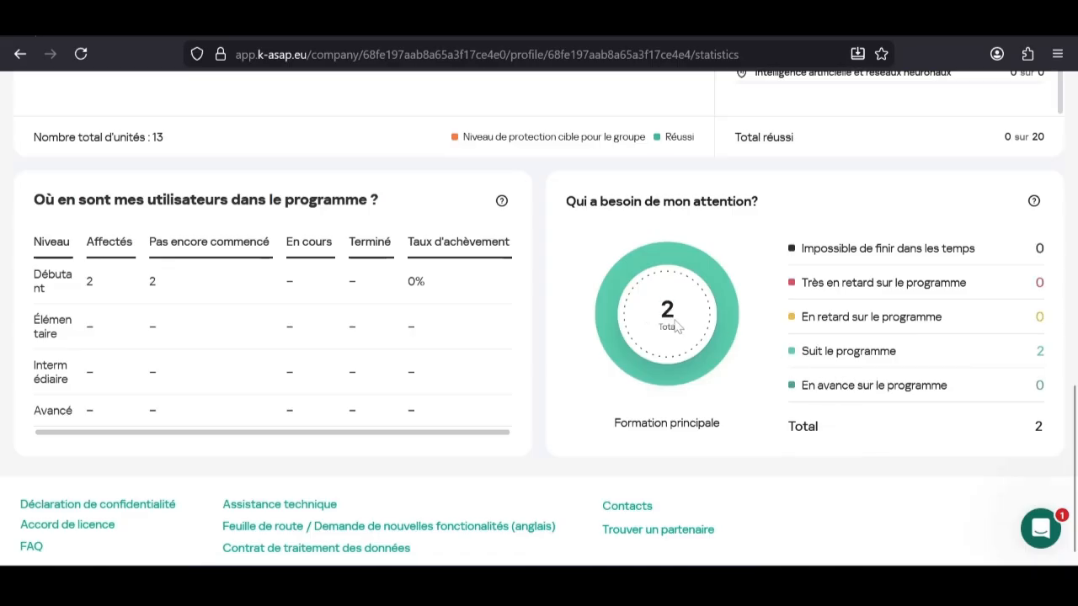
- Go to the users list, select the second listed user and view the group actions available for them
scroll(621, 335, up, 10)
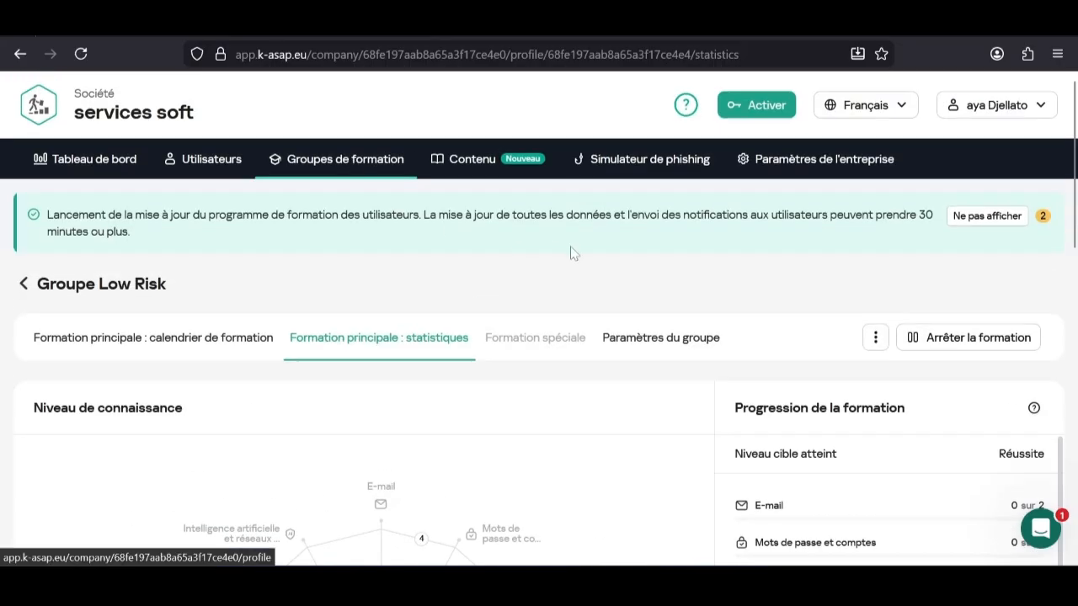
click(362, 165)
click(207, 168)
scroll(428, 388, down, 4)
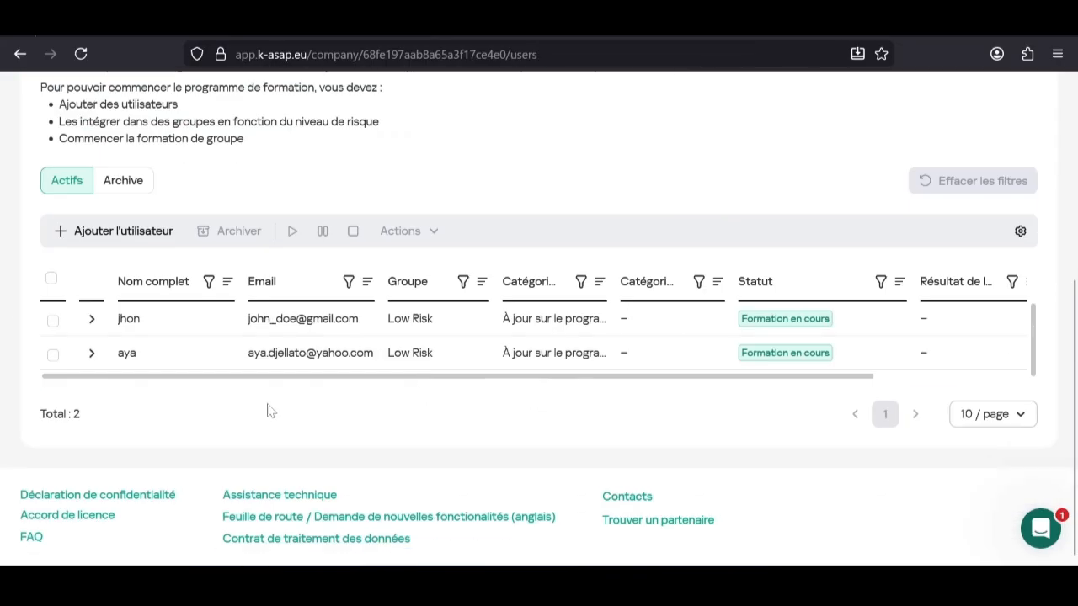
click(52, 354)
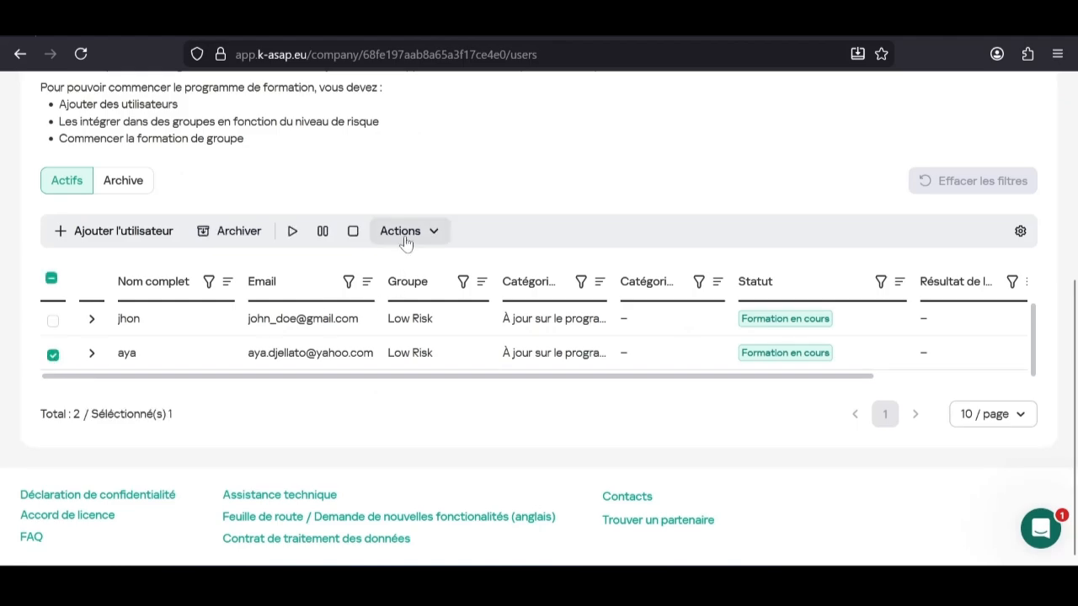
click(404, 241)
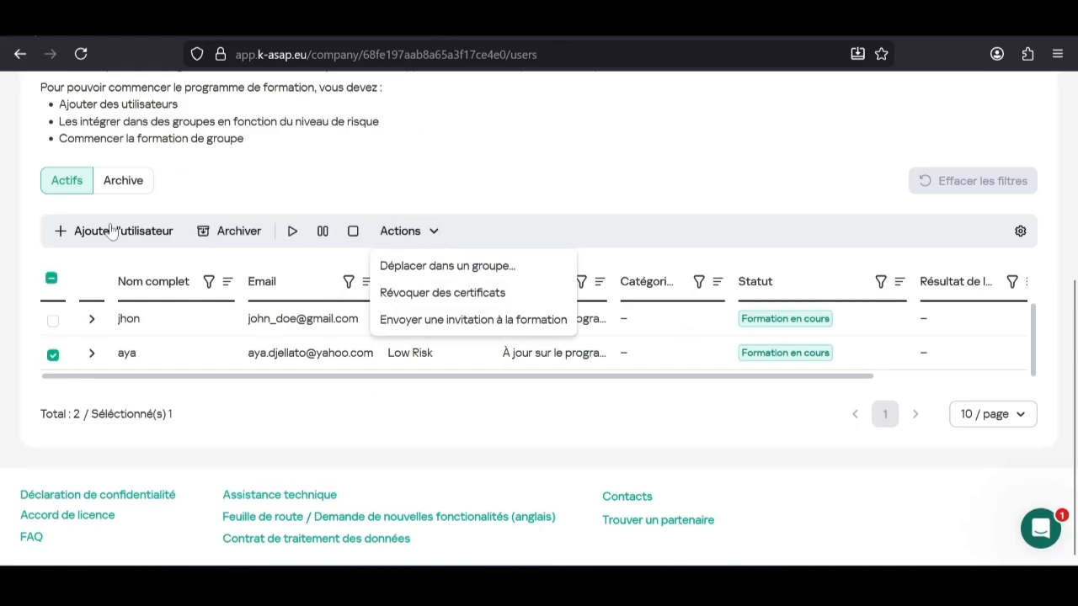
- Open the form for adding a user, view the groups that can be assigned, and close it without adding anyone
click(84, 229)
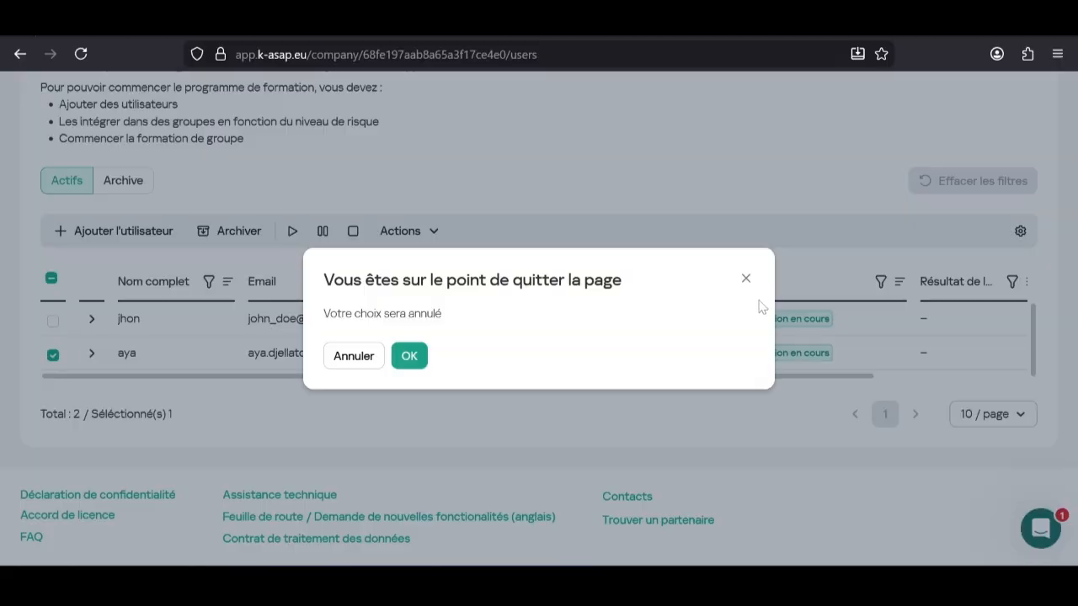
click(746, 278)
click(126, 233)
click(395, 356)
click(792, 337)
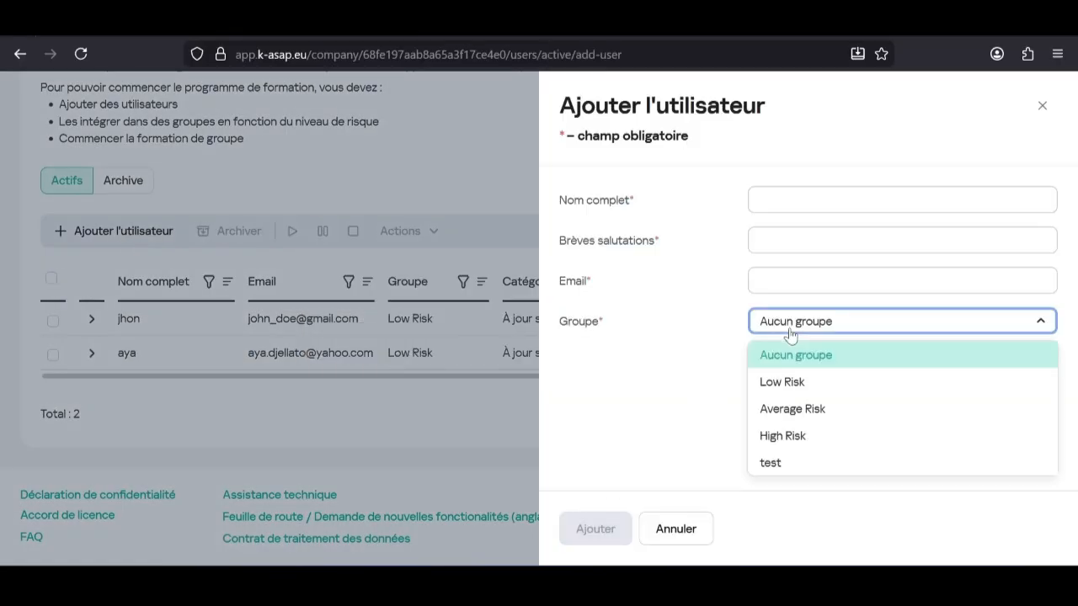
click(1041, 106)
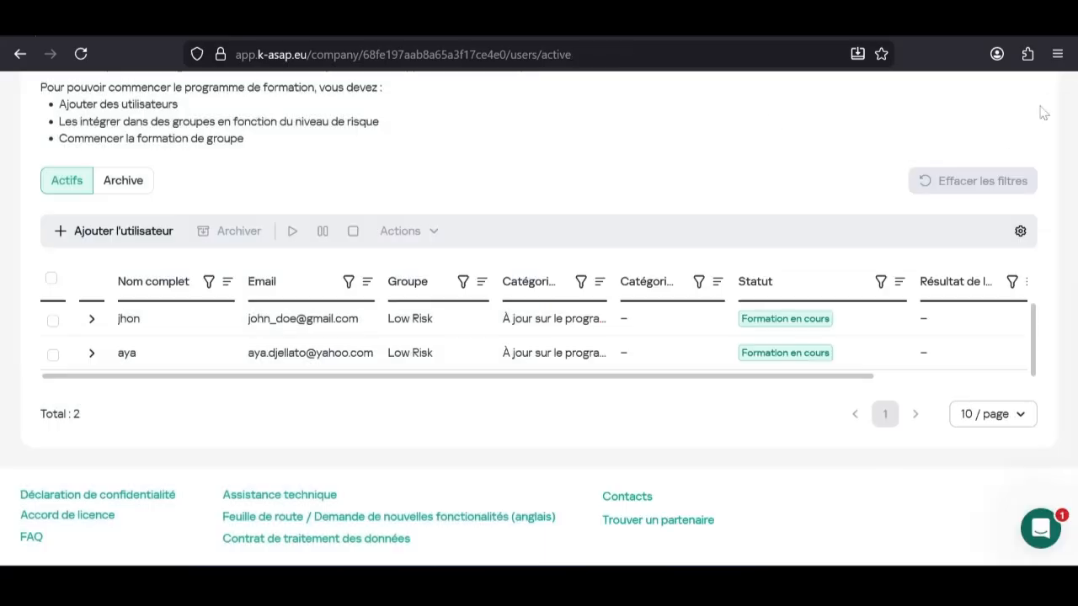
click(52, 355)
click(421, 232)
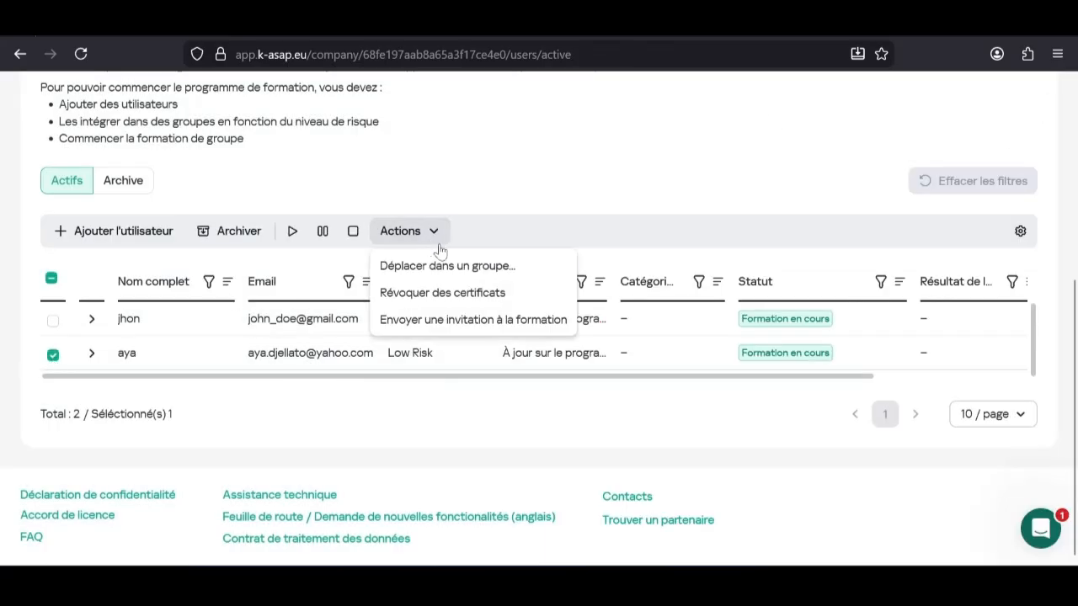
click(471, 267)
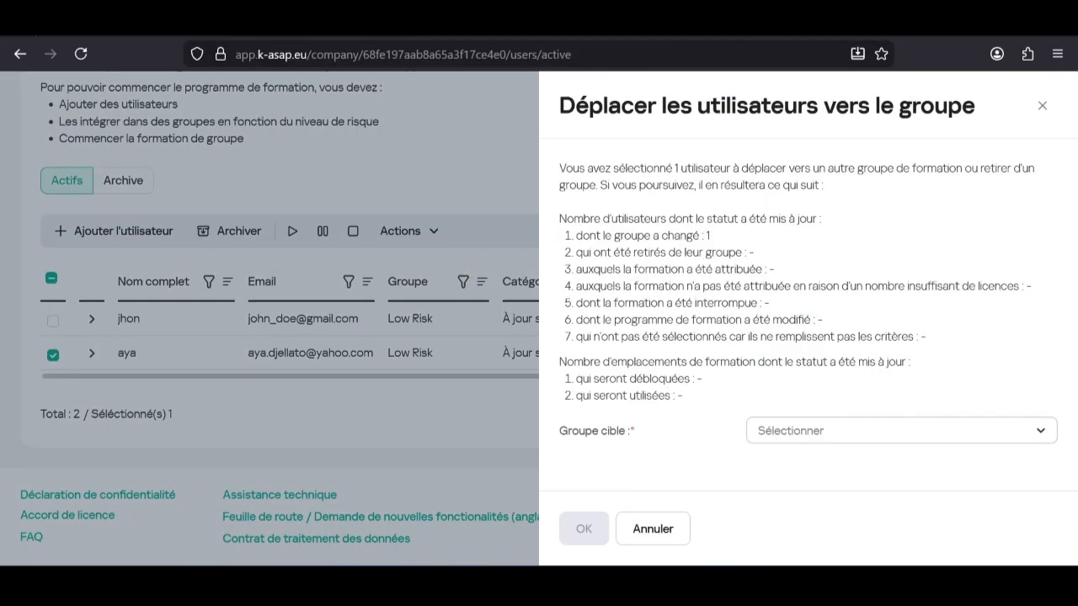
click(851, 435)
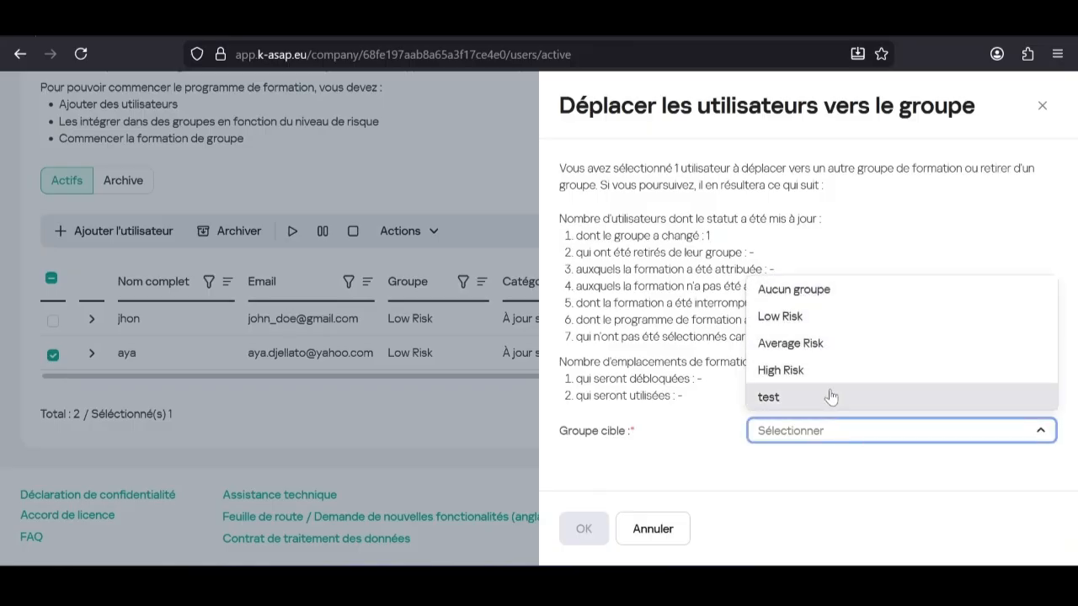
click(1042, 105)
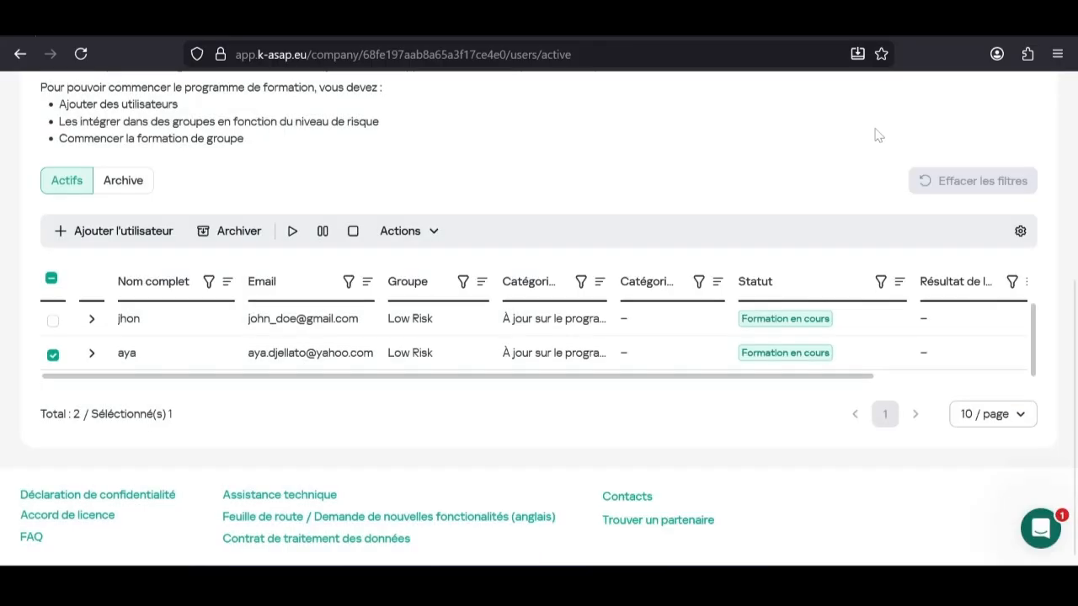
- Select only the first listed user and move them to the test training group
click(52, 320)
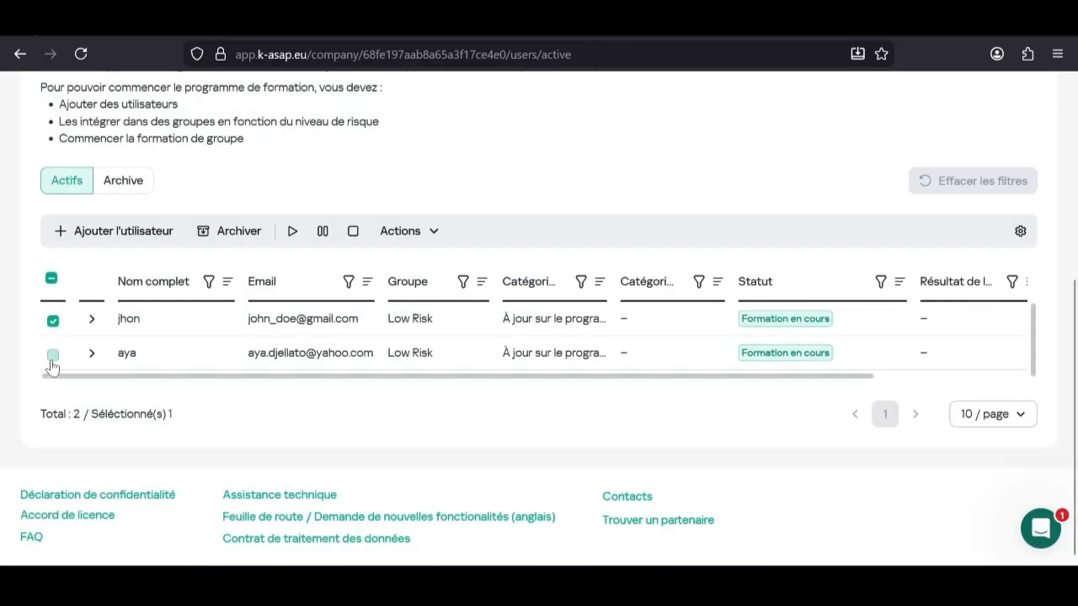
click(434, 232)
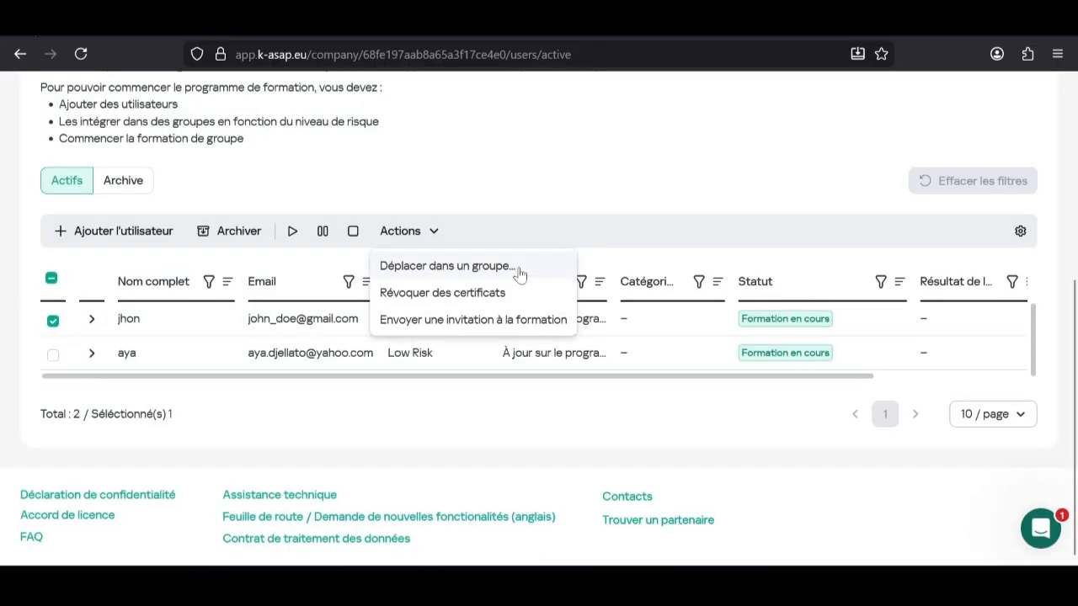
click(434, 266)
click(859, 425)
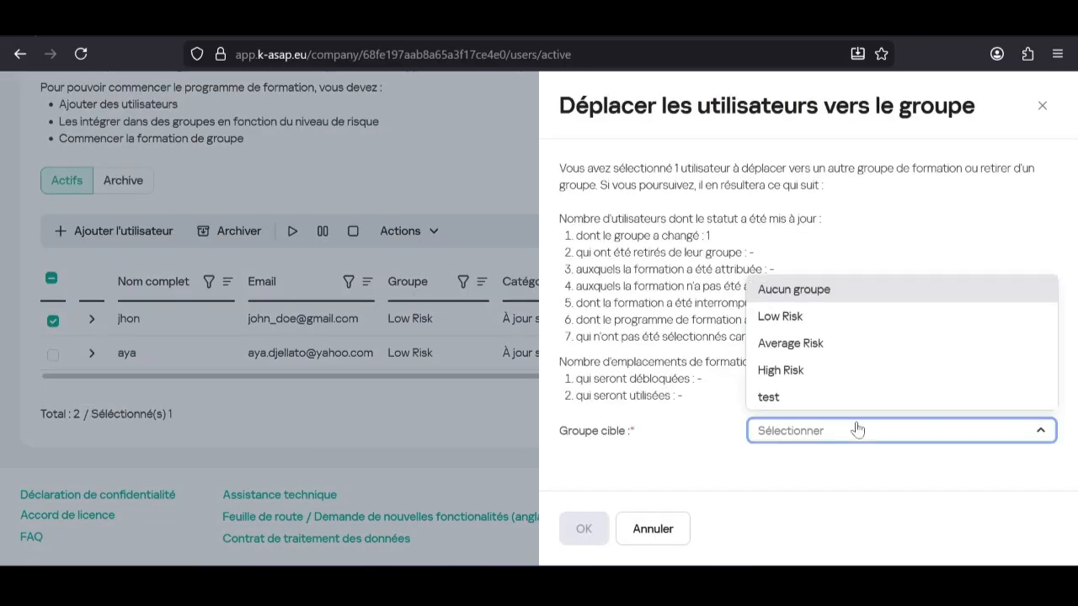
click(813, 397)
click(581, 527)
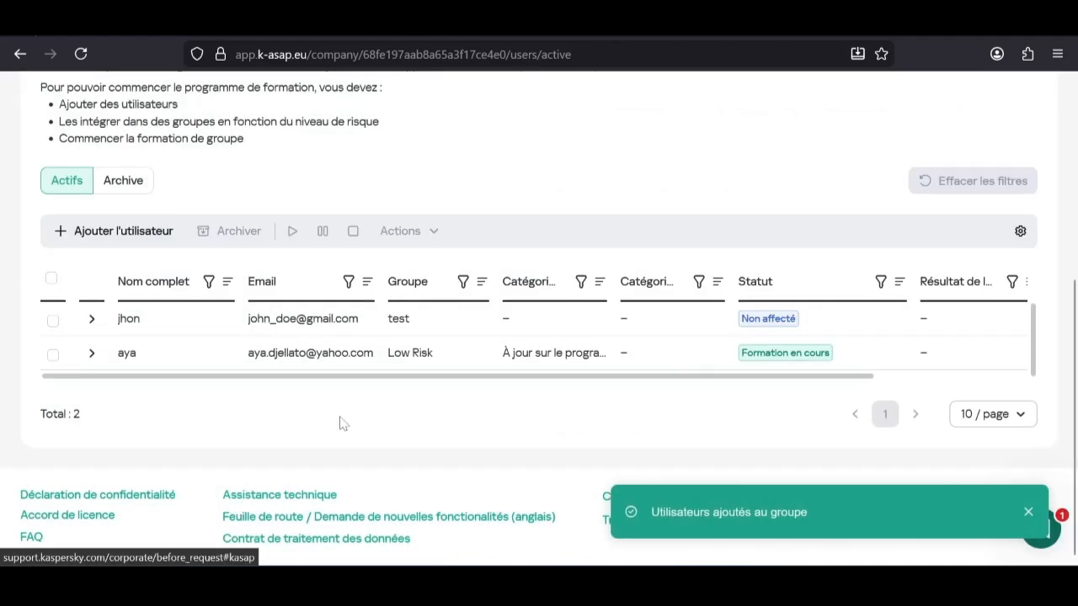
click(1028, 512)
- Open the Low Risk group from the training groups list and review its updated summary, calendar and programme
scroll(618, 416, up, 4)
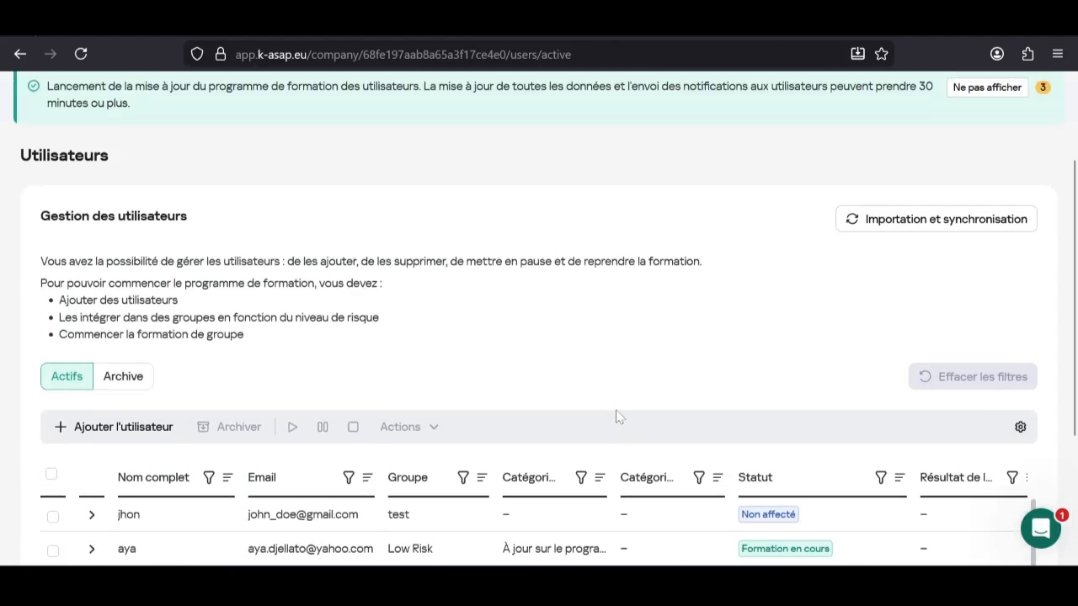
click(295, 155)
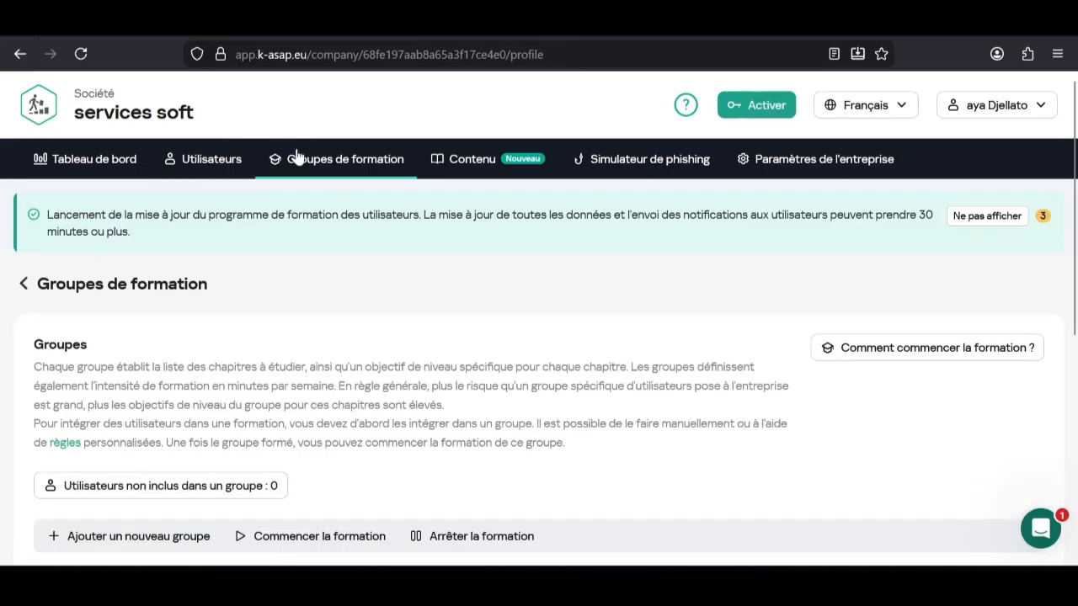
scroll(459, 350, down, 4)
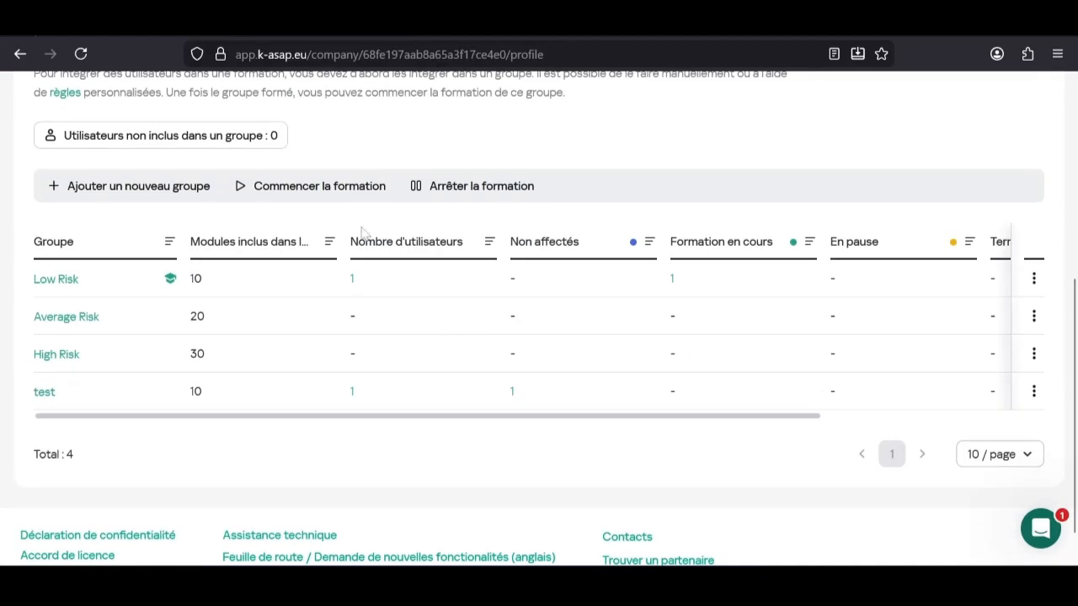
click(55, 280)
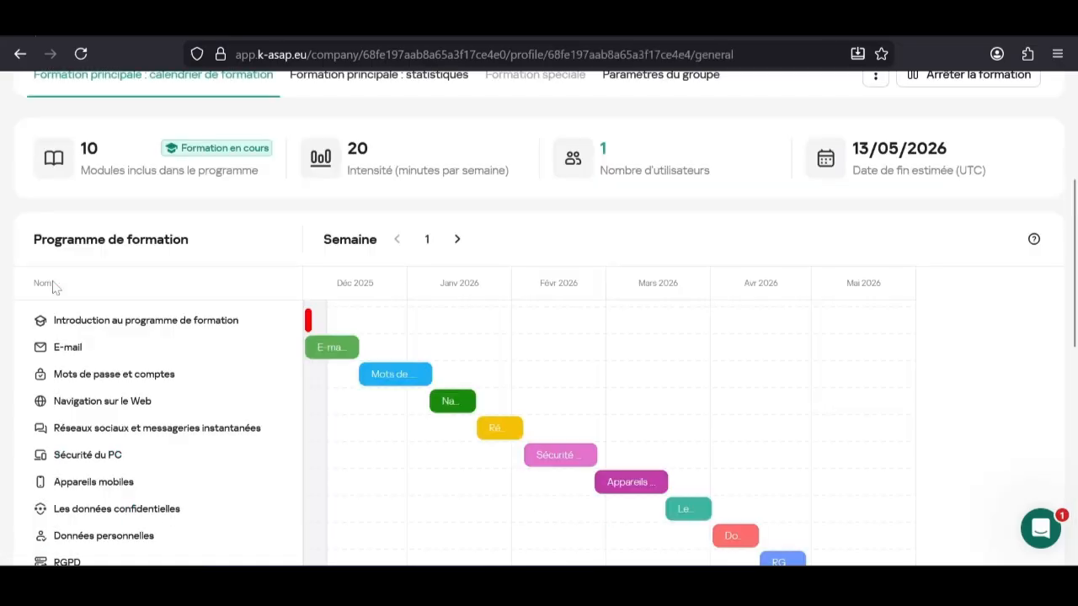
scroll(805, 242, up, 2)
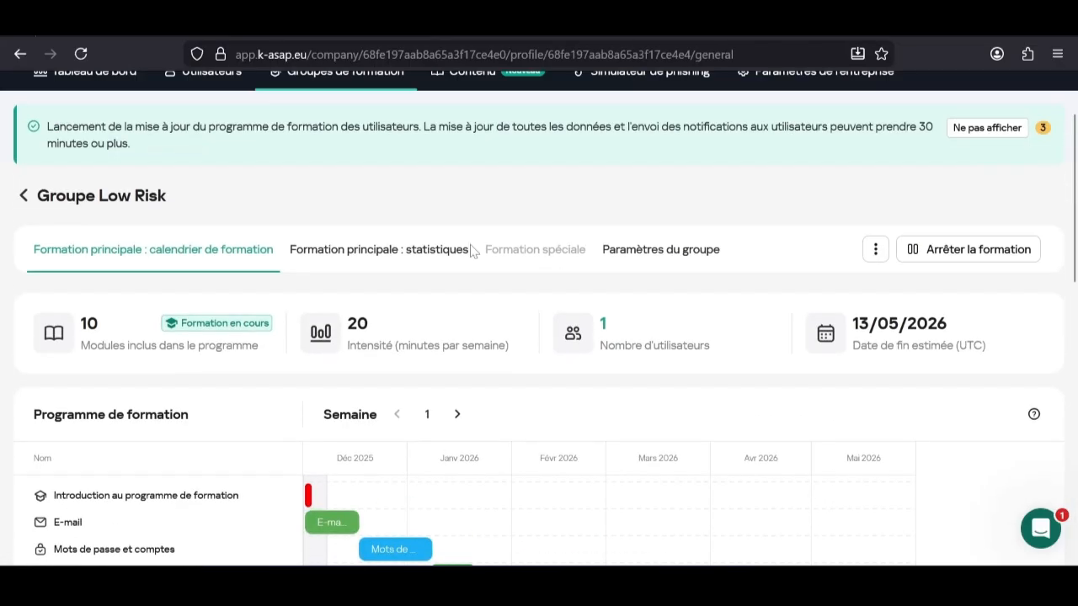
scroll(413, 260, down, 6)
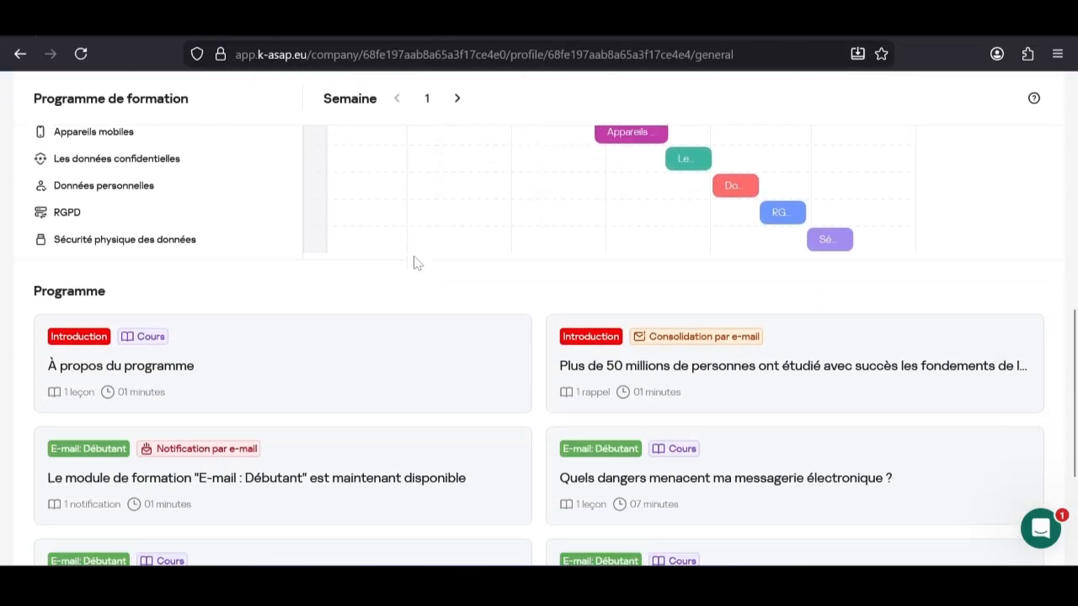
- Return to the training groups list and start training for the test group with start date 30/11/2025
scroll(174, 125, up, 10)
click(42, 197)
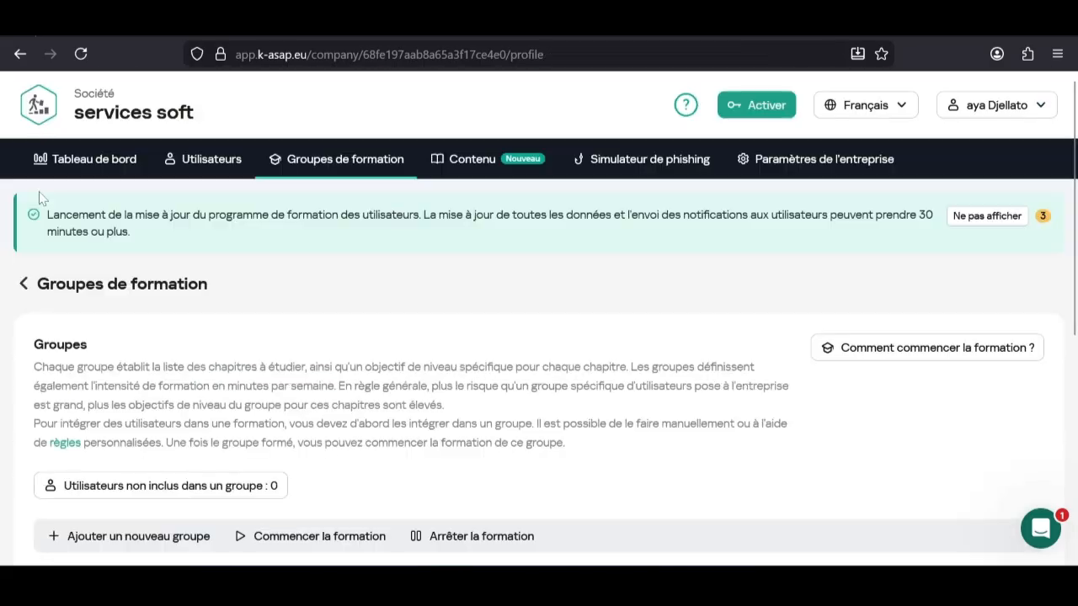
scroll(252, 426, down, 3)
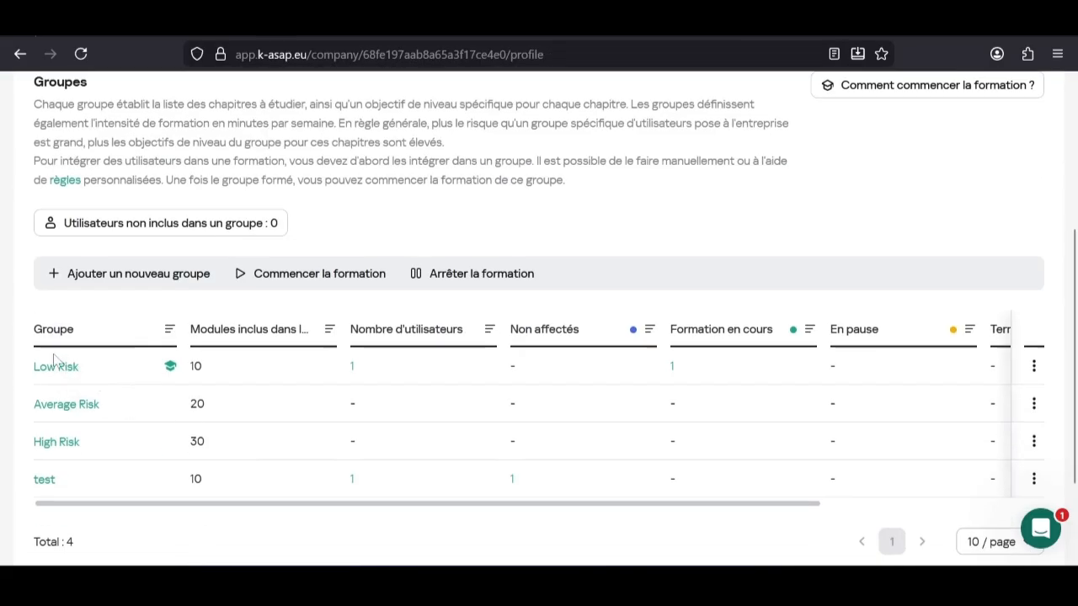
click(354, 275)
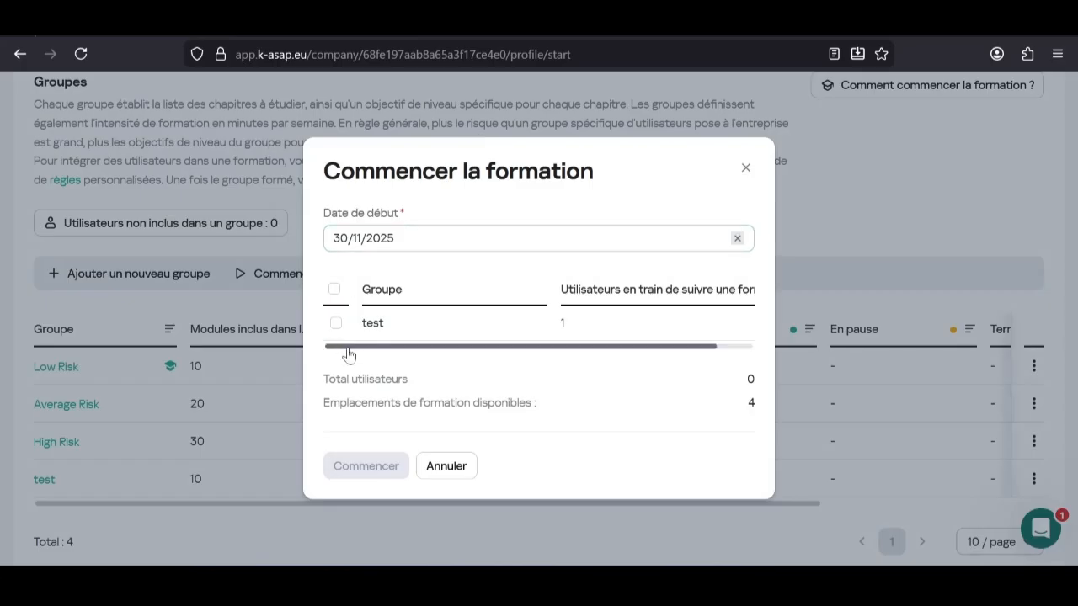
mouse_move(350, 354)
mouse_down()
mouse_move(413, 356)
mouse_move(329, 354)
mouse_up()
click(335, 326)
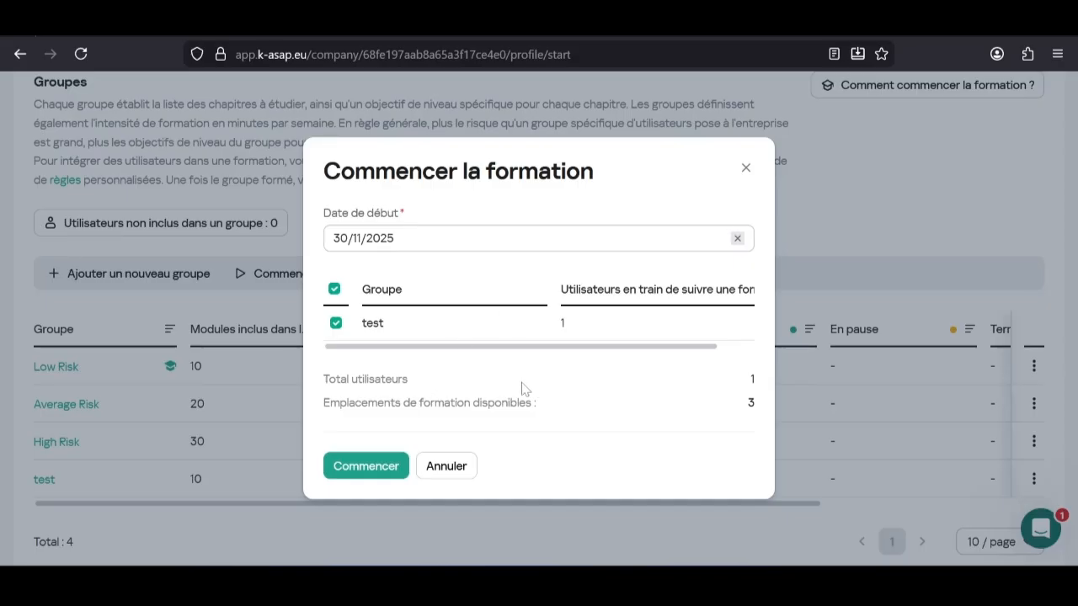
click(376, 468)
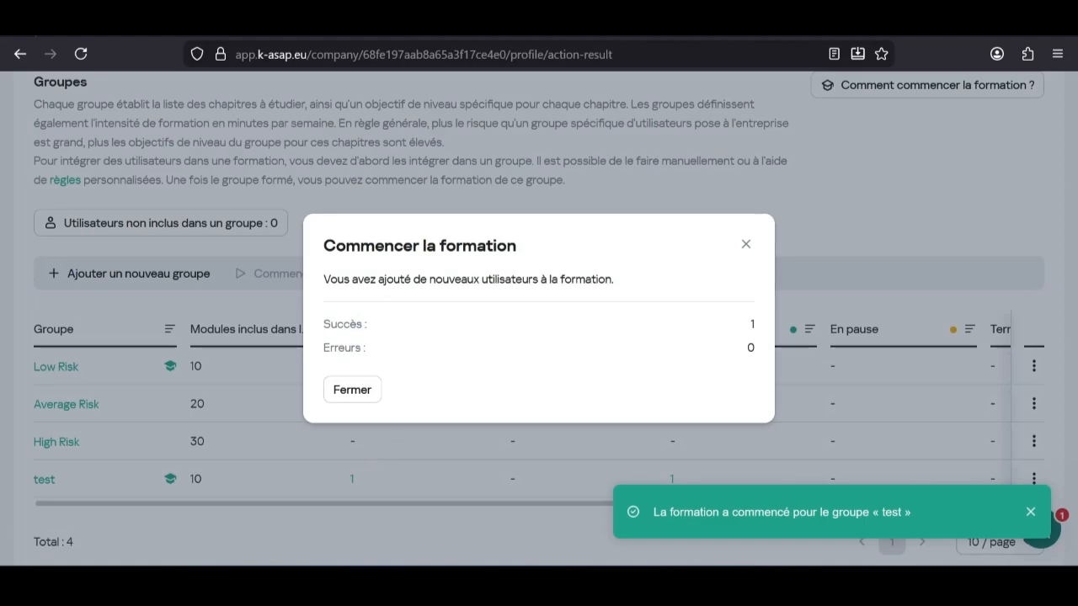
- Dismiss the training start result, open the test group and review its summary and training calendar
click(327, 396)
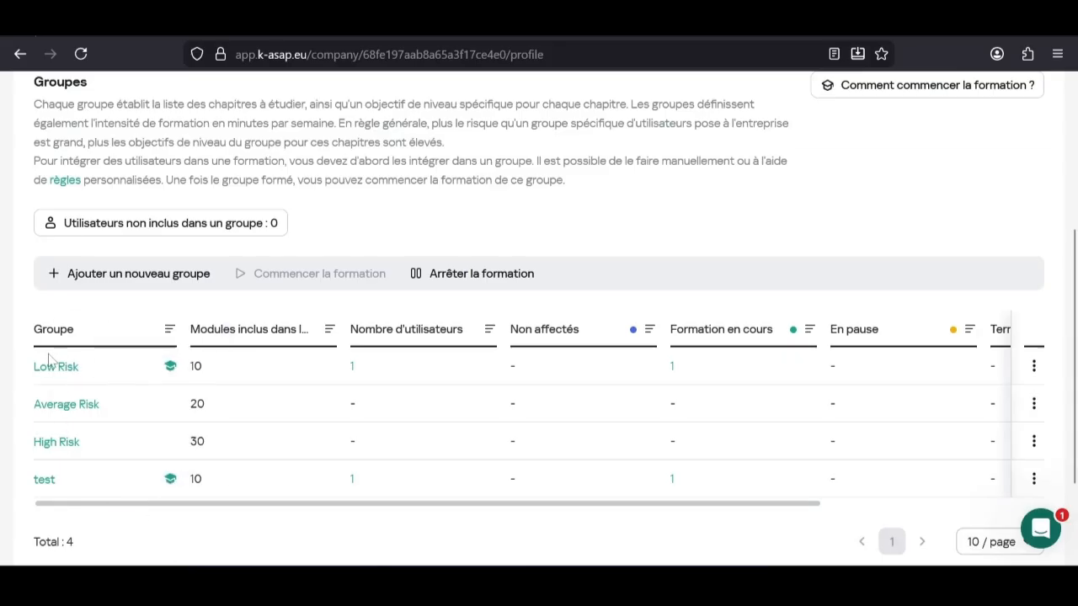
click(38, 481)
scroll(884, 337, up, 3)
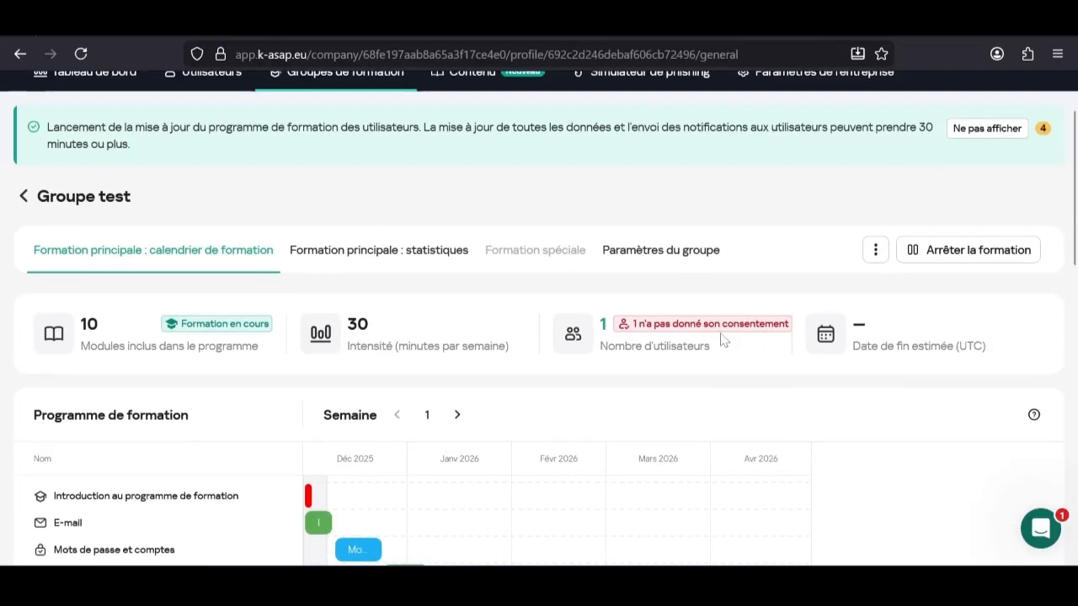
scroll(676, 341, down, 3)
scroll(676, 341, up, 3)
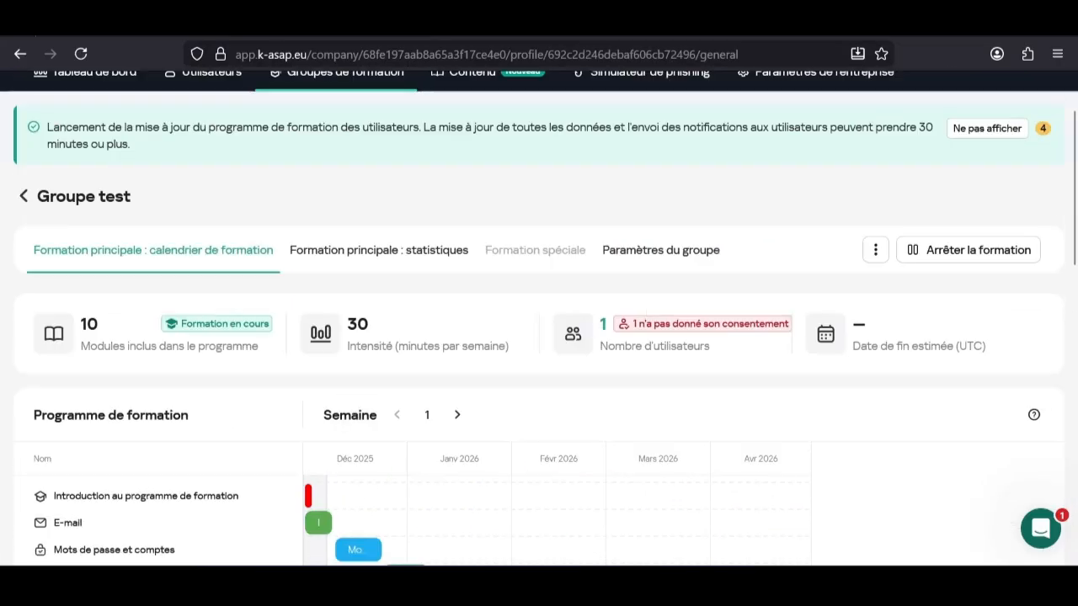
- Stop the training for the test group, close the result summary and check the group's row in the training groups list
click(964, 252)
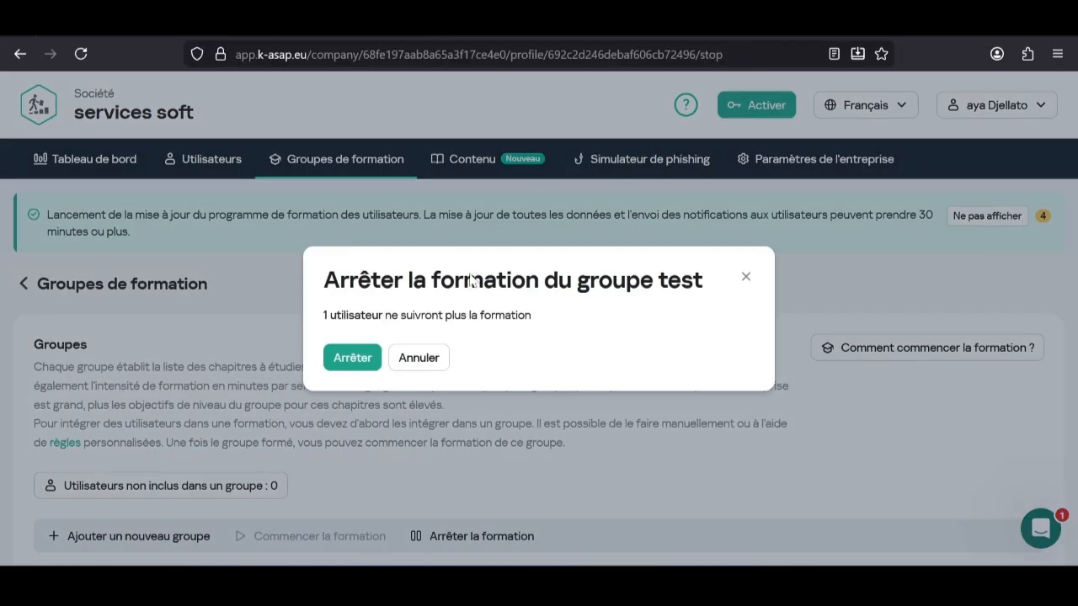
click(338, 359)
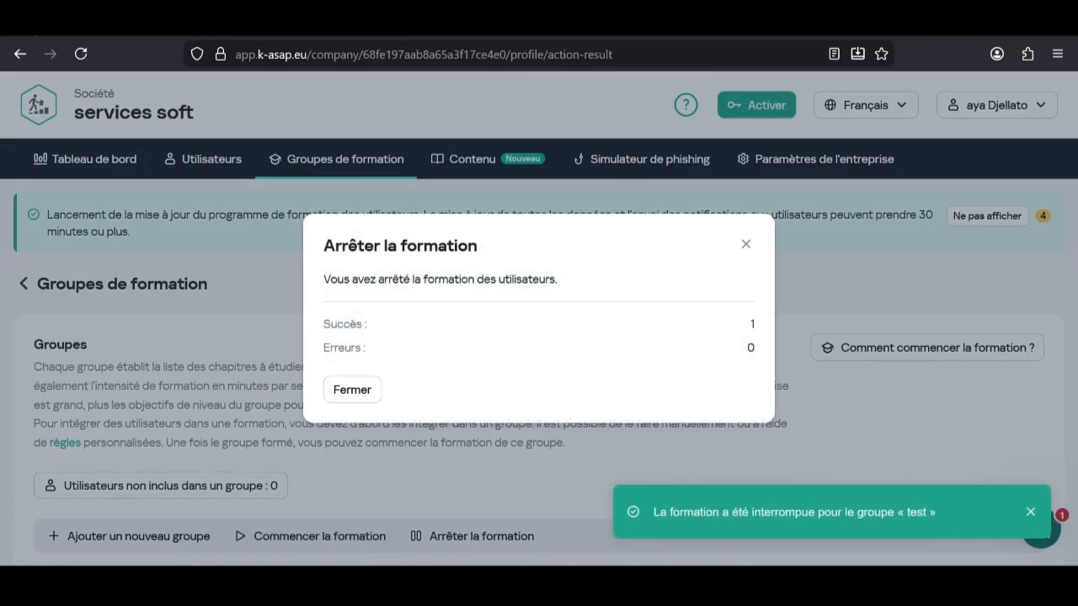
drag(324, 279, 676, 298)
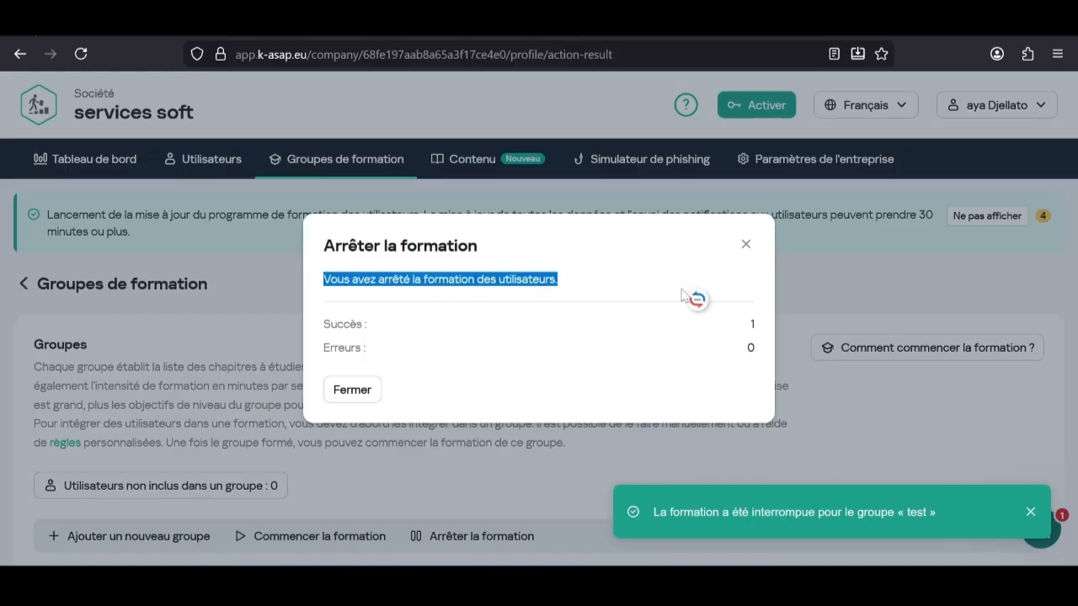
click(350, 391)
scroll(344, 391, down, 4)
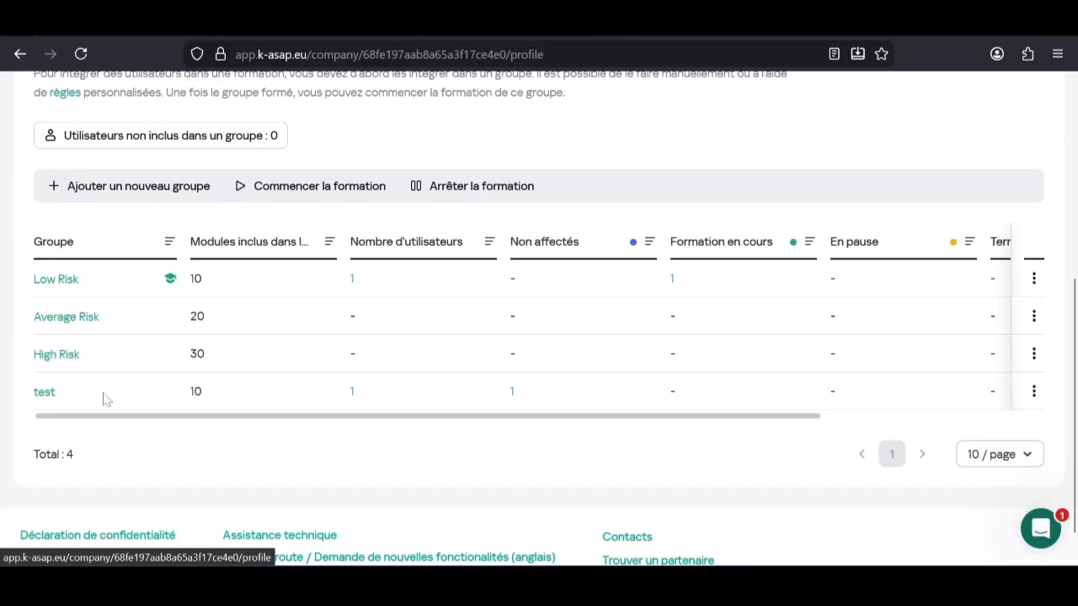
- Open the phishing simulator and review the campaign statistics and the campaigns table
scroll(578, 292, up, 3)
click(648, 172)
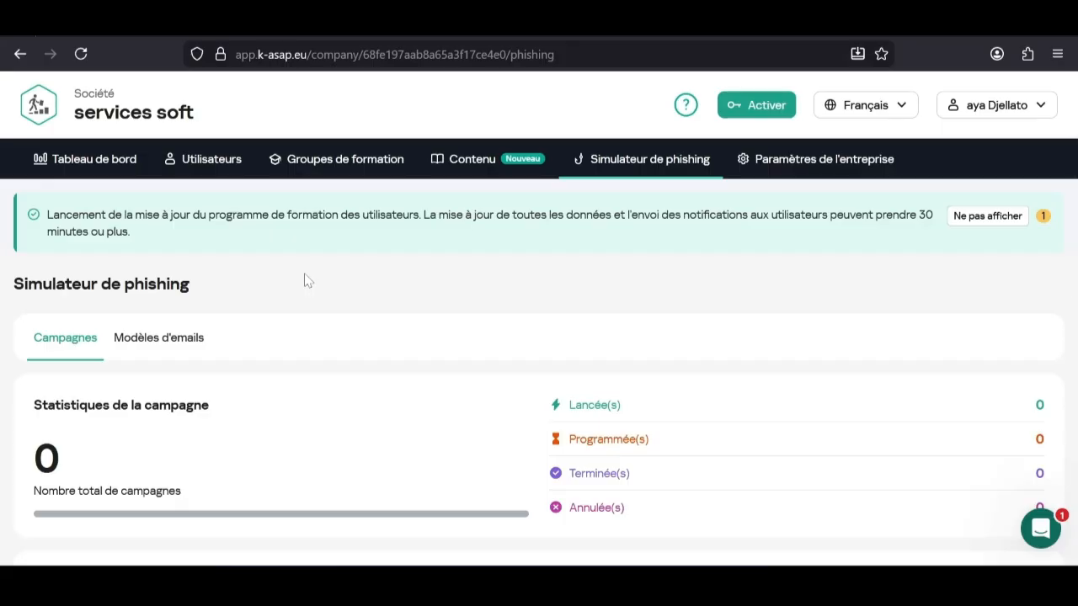
scroll(308, 281, down, 2)
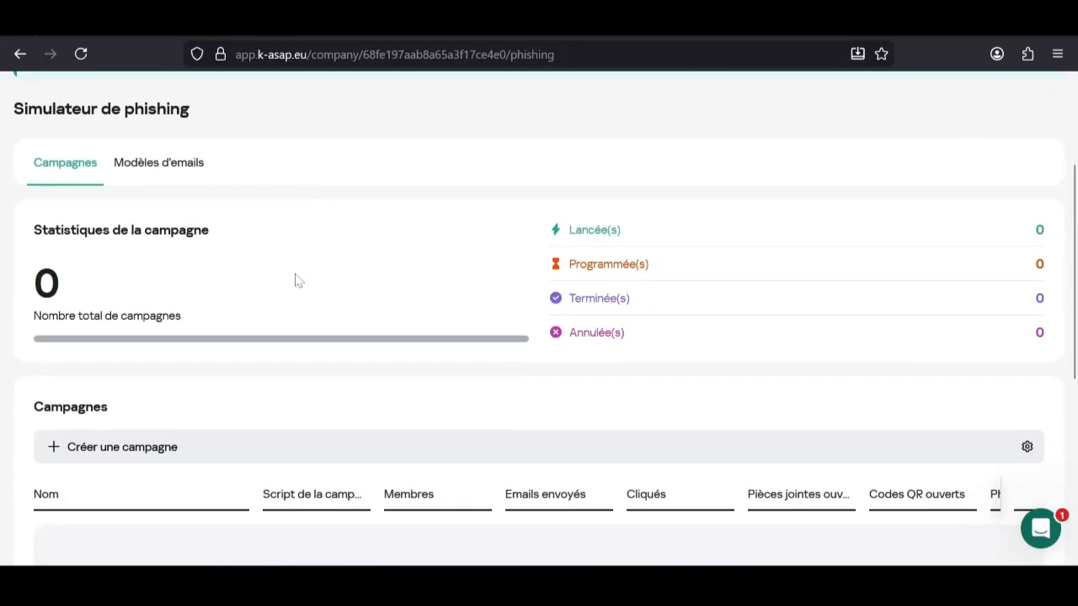
scroll(285, 280, down, 1)
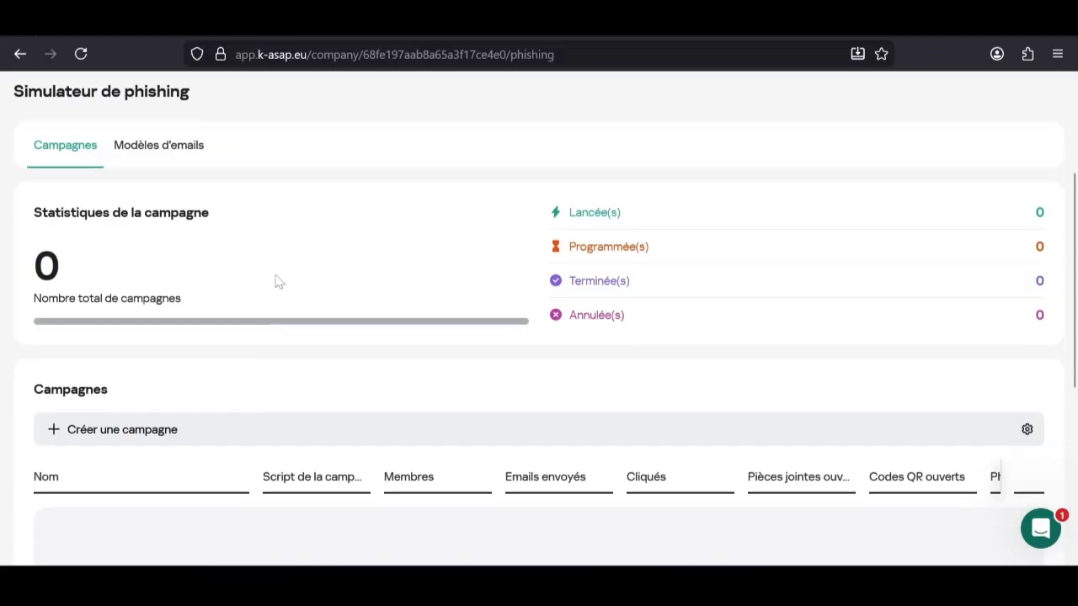
scroll(273, 281, down, 1)
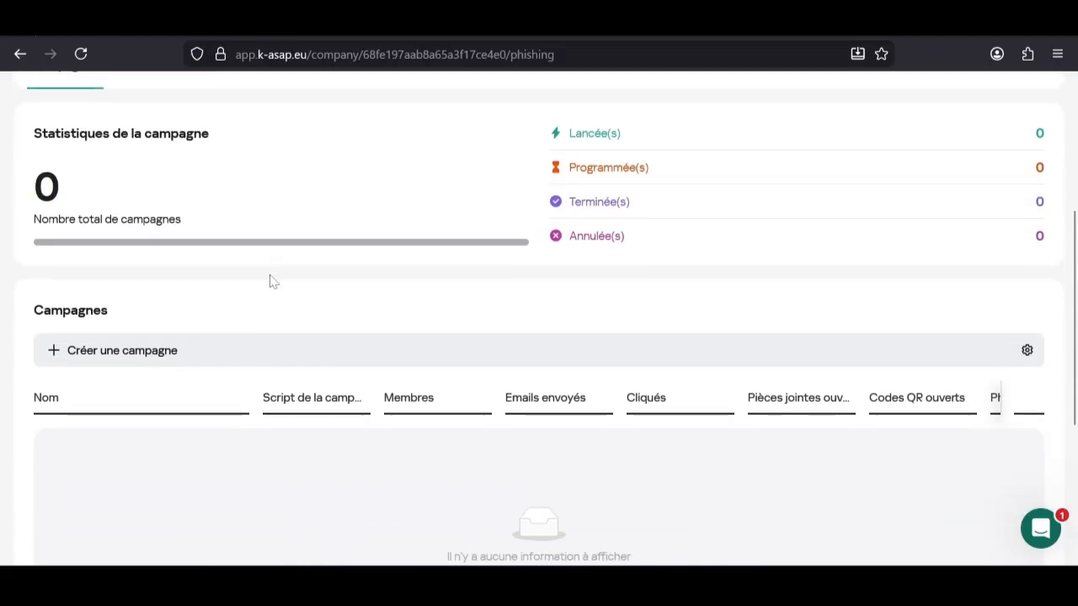
scroll(269, 281, up, 2)
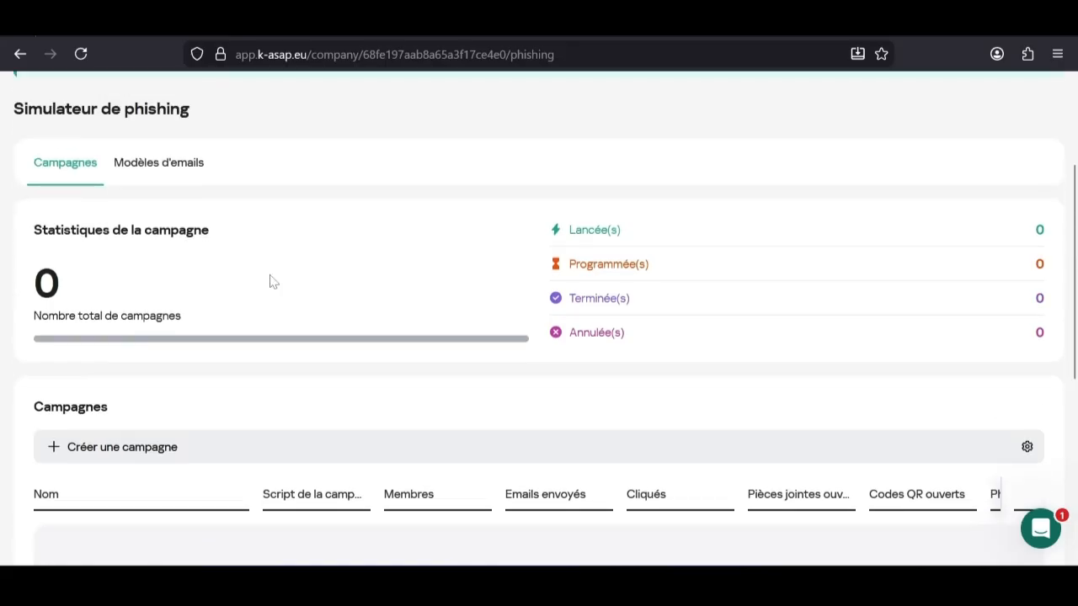
- Open the phishing email templates and look through the listed names, attack types, failure rates and categories
click(166, 177)
scroll(309, 313, down, 4)
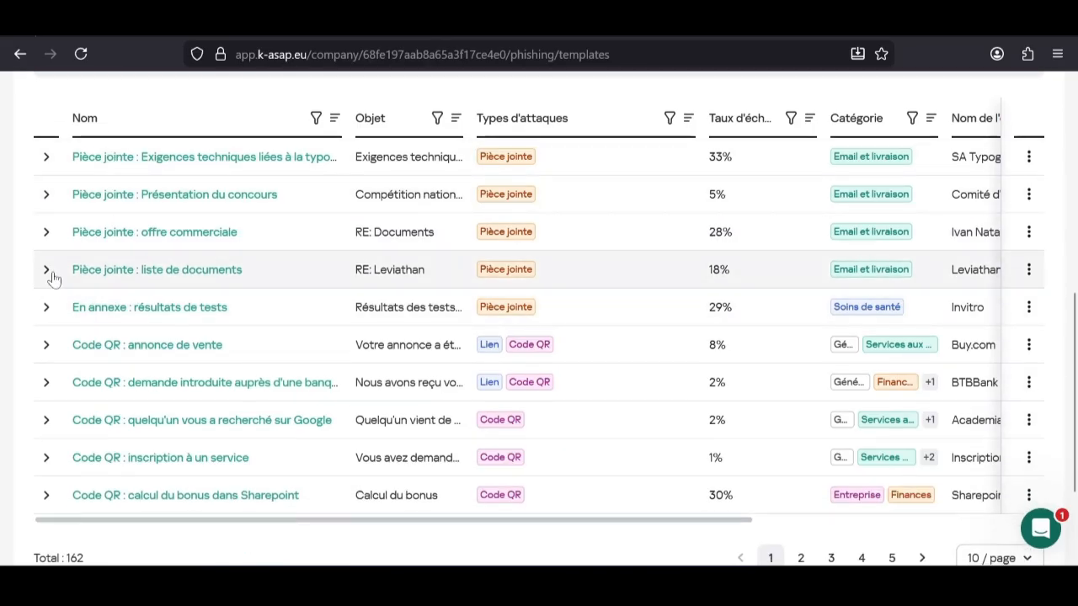
scroll(298, 385, down, 2)
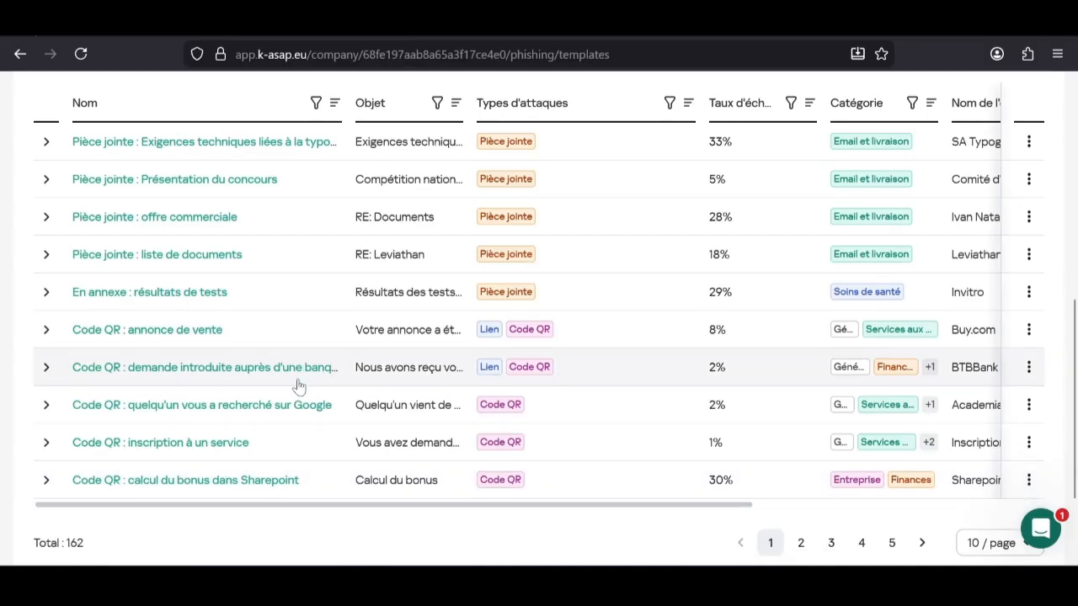
scroll(303, 379, up, 2)
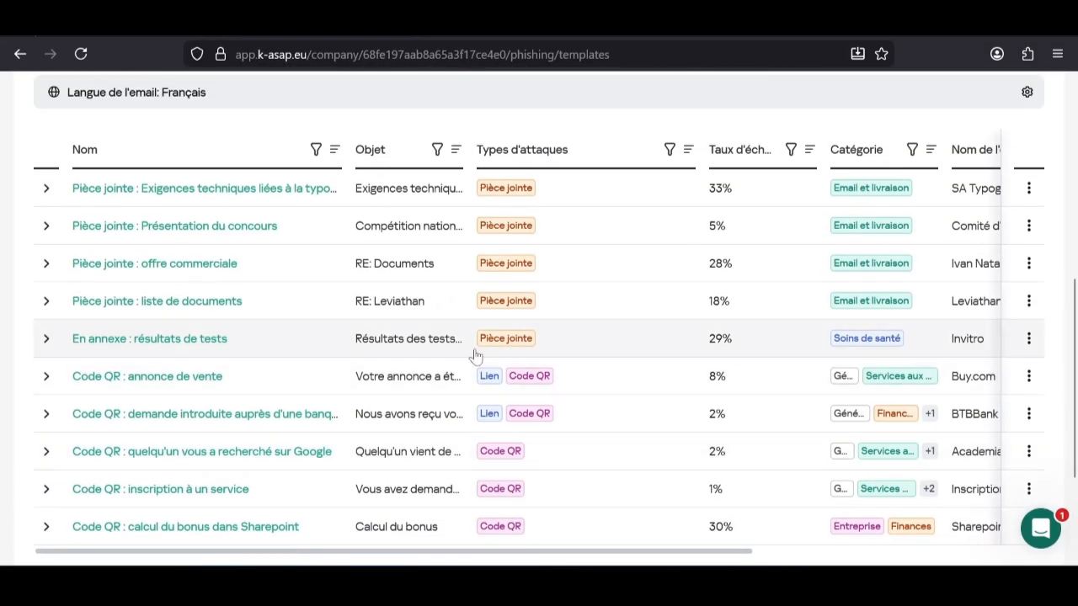
scroll(295, 389, down, 2)
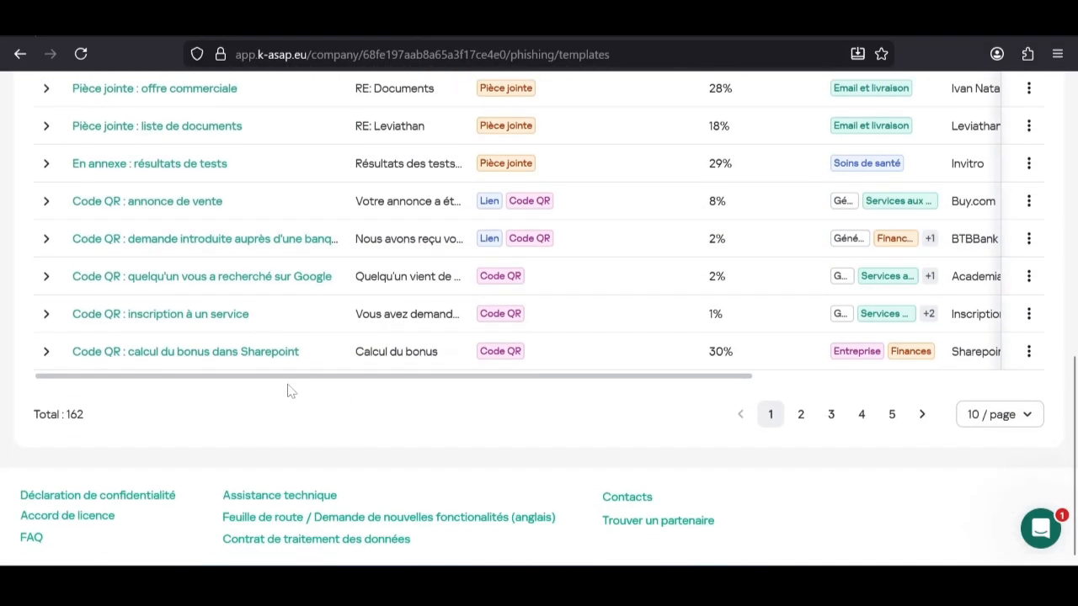
- Return to the phishing campaigns overview and examine its statistics and the full campaigns table
scroll(288, 387, up, 1)
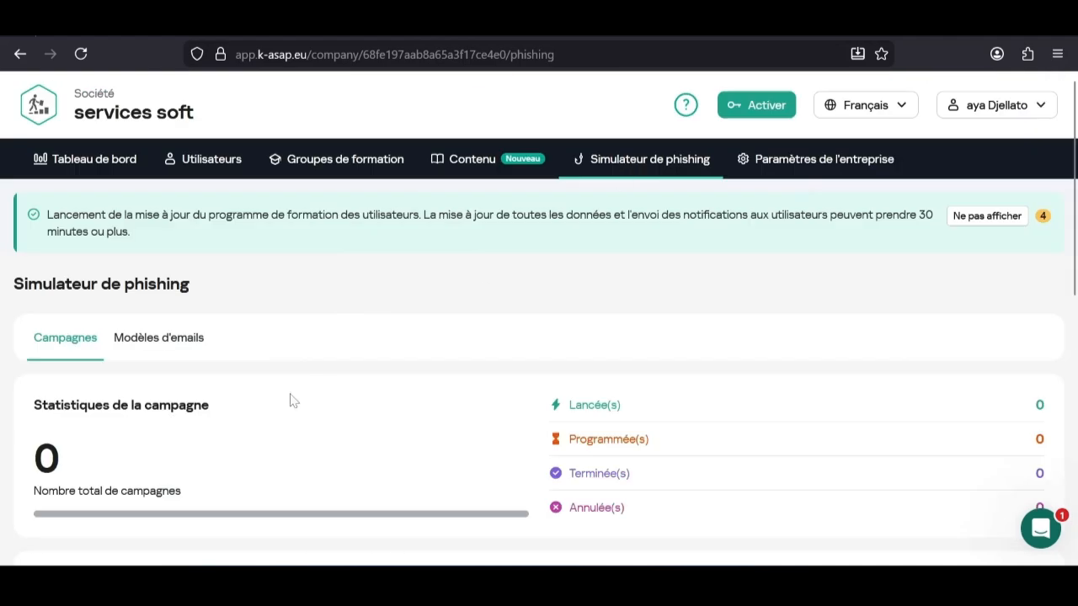
scroll(288, 390, down, 4)
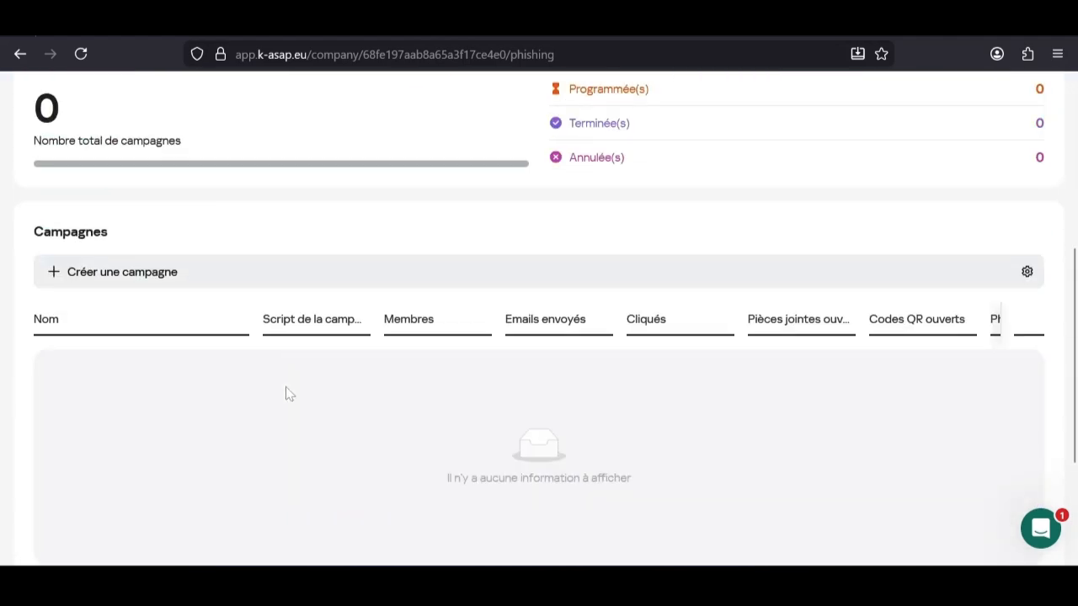
scroll(285, 393, down, 2)
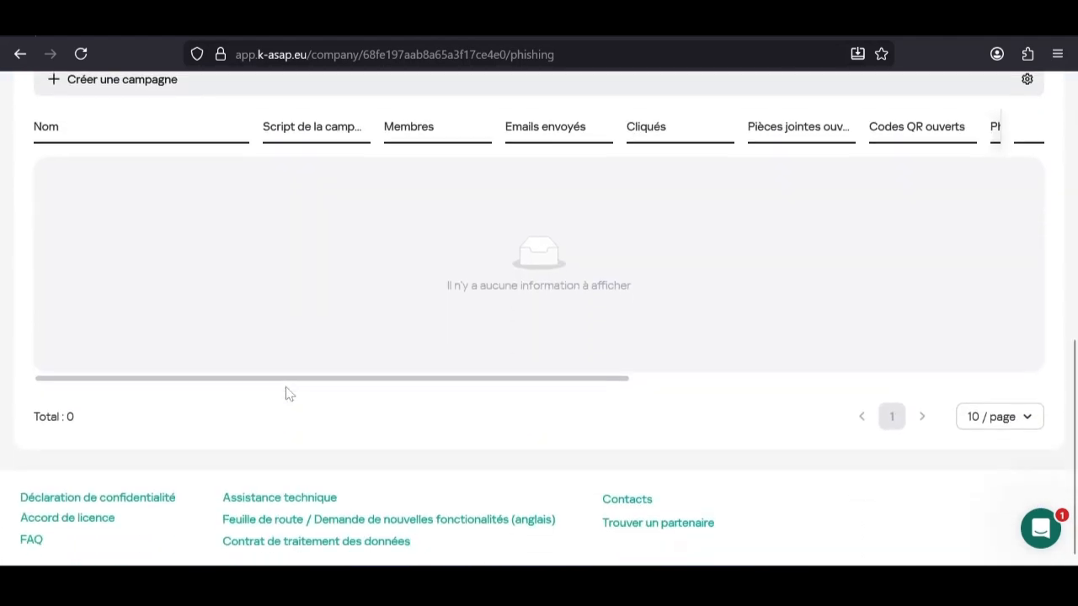
scroll(284, 391, up, 2)
scroll(447, 195, up, 2)
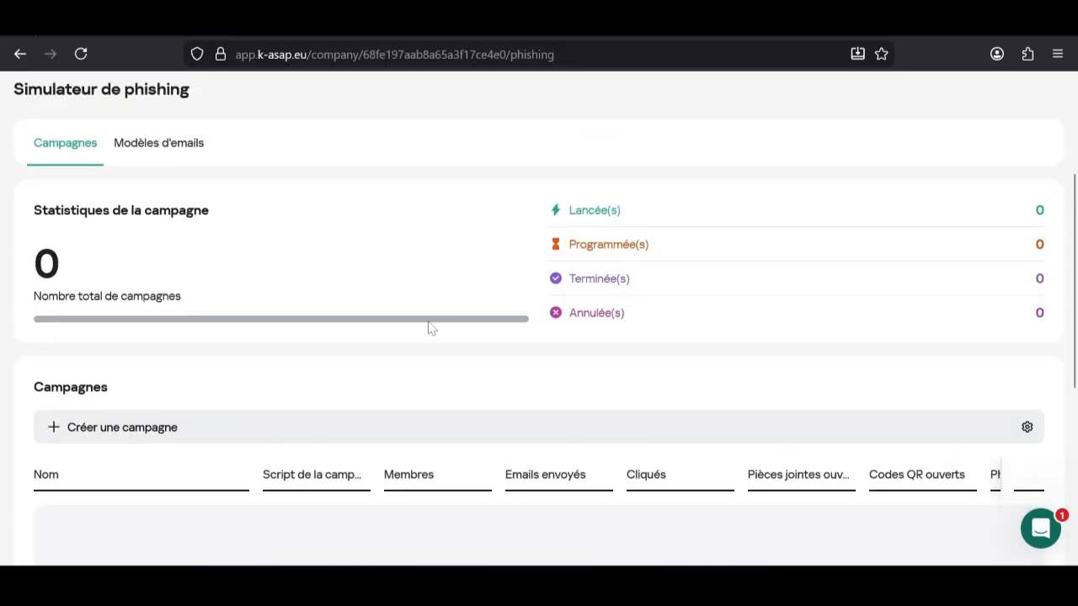
scroll(88, 300, up, 2)
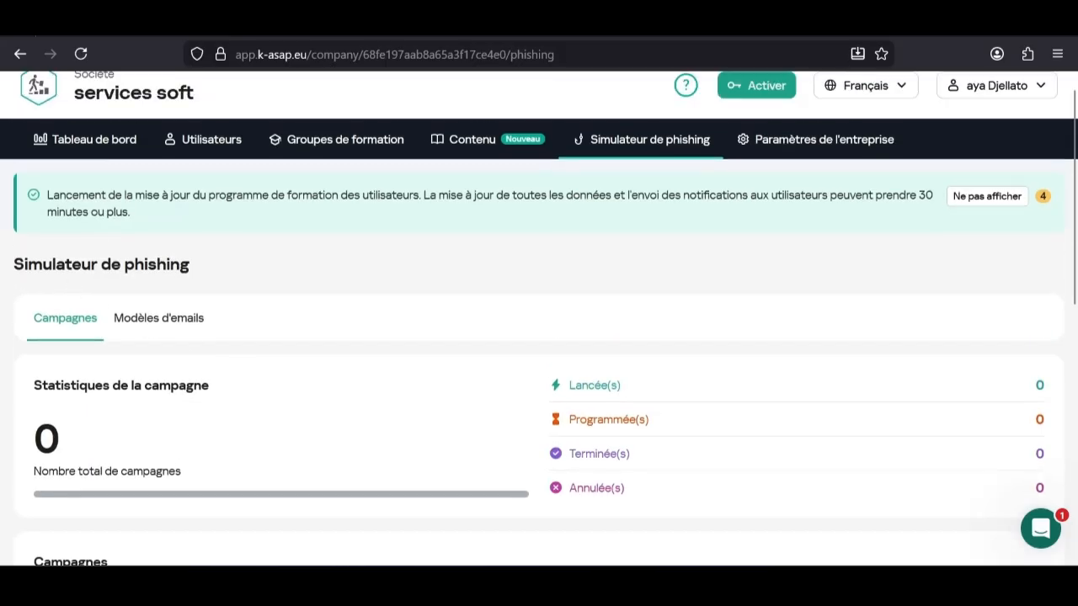
scroll(314, 324, down, 2)
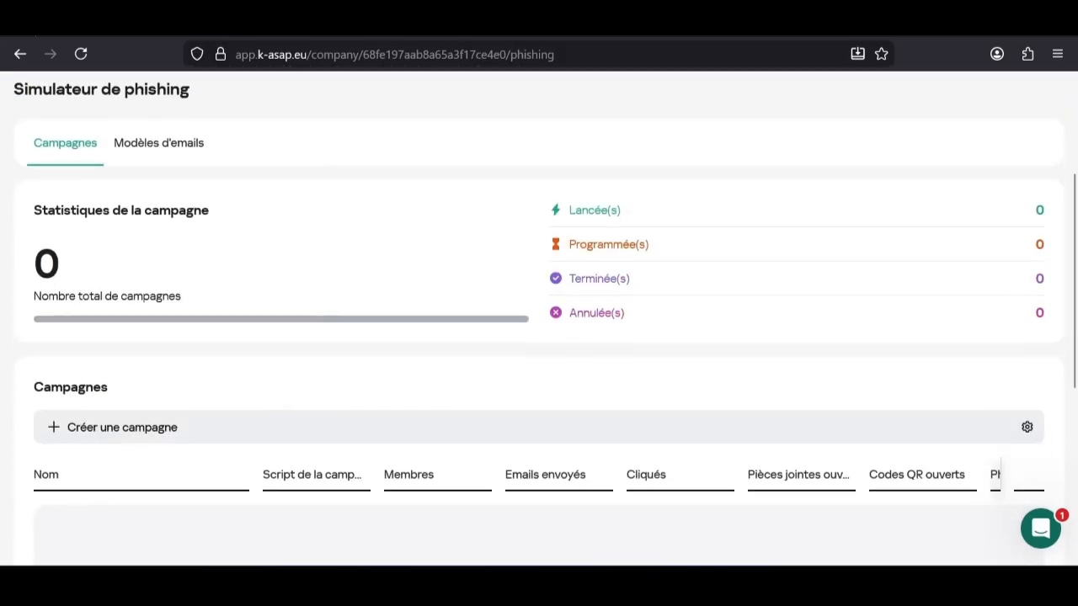
- Start a new phishing campaign, review the scenario options, keep the standard script and continue to the email templates stage
click(64, 436)
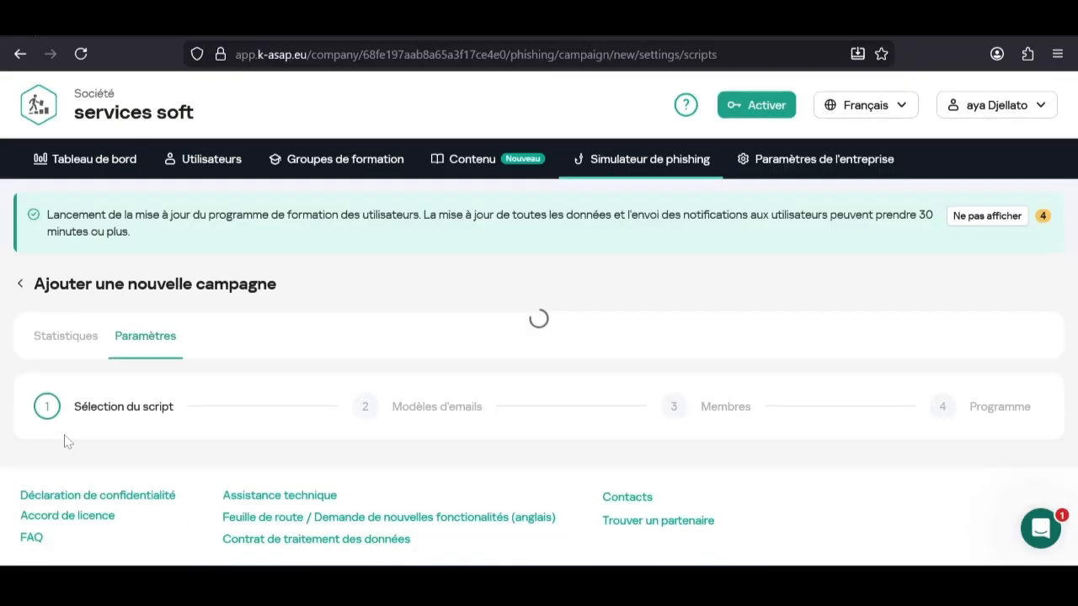
scroll(272, 402, down, 4)
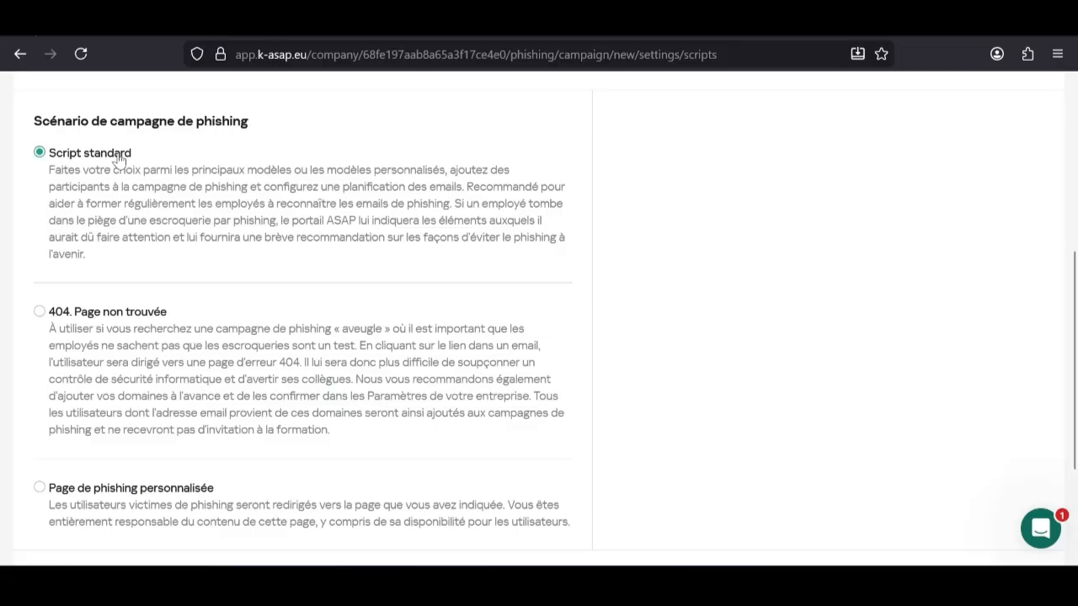
scroll(130, 211, down, 1)
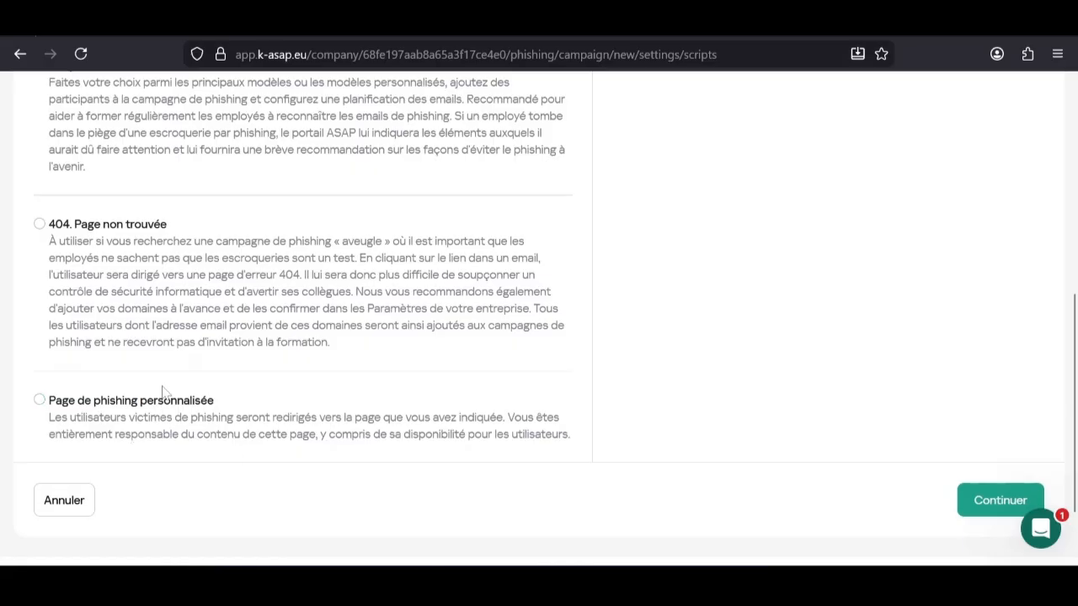
scroll(162, 392, up, 2)
scroll(507, 322, down, 3)
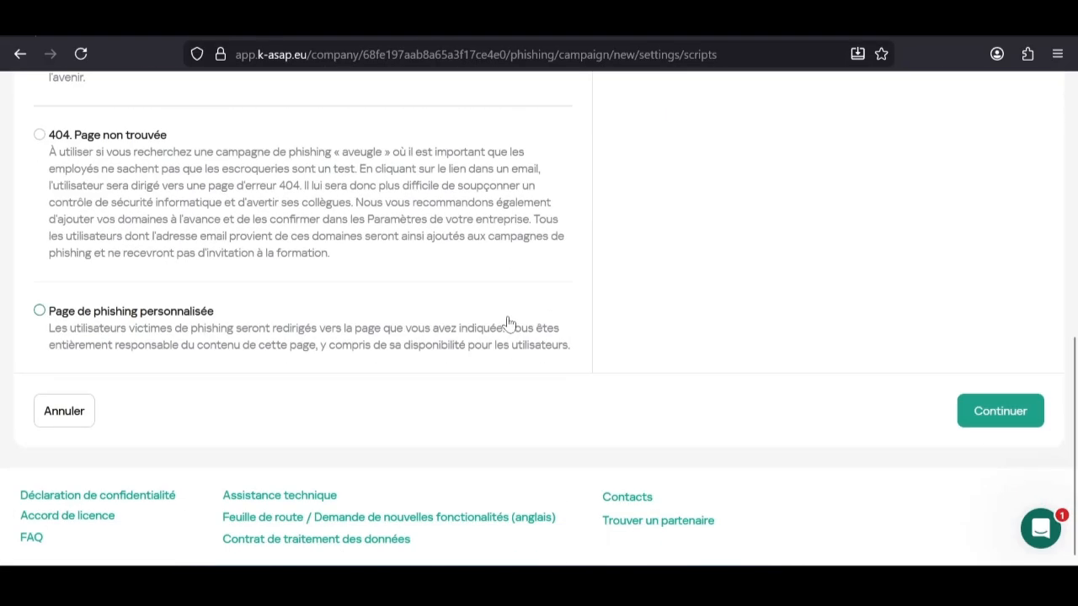
click(1015, 428)
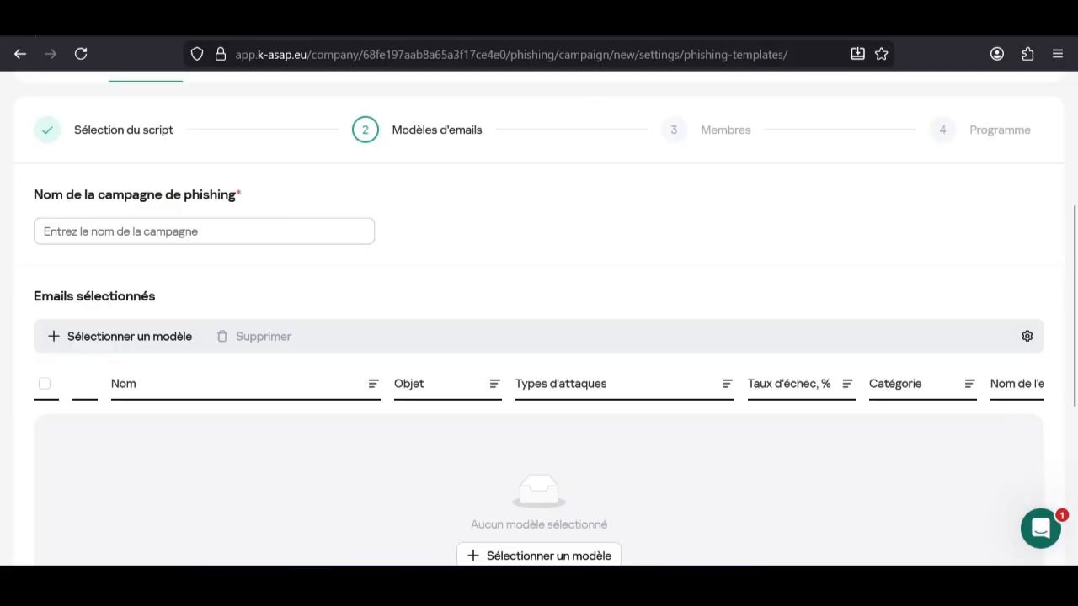
- Name the new phishing campaign "test"
scroll(388, 284, up, 2)
scroll(406, 341, down, 2)
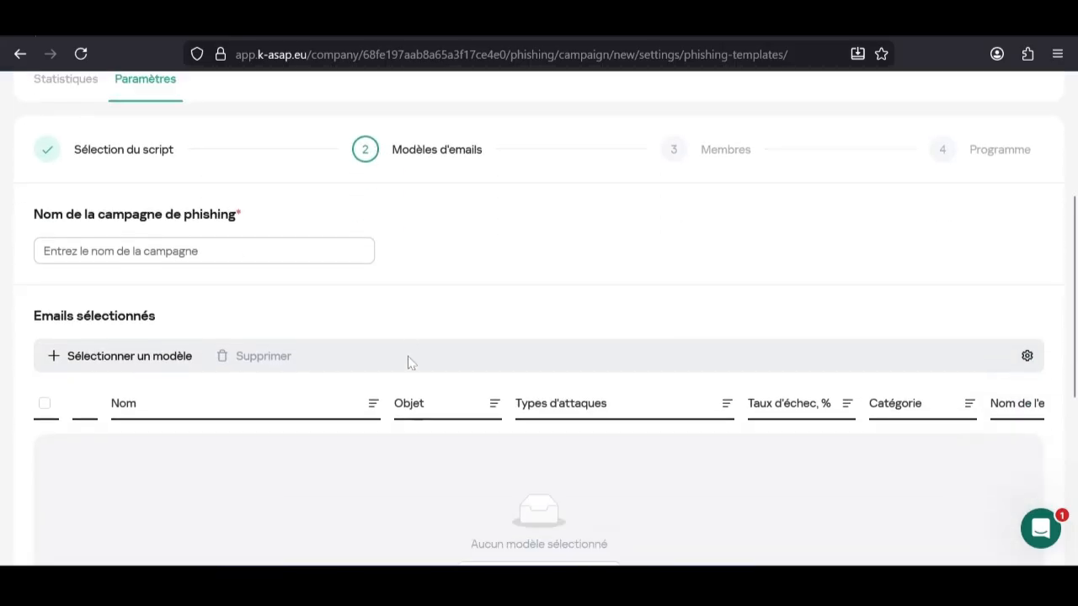
click(204, 232)
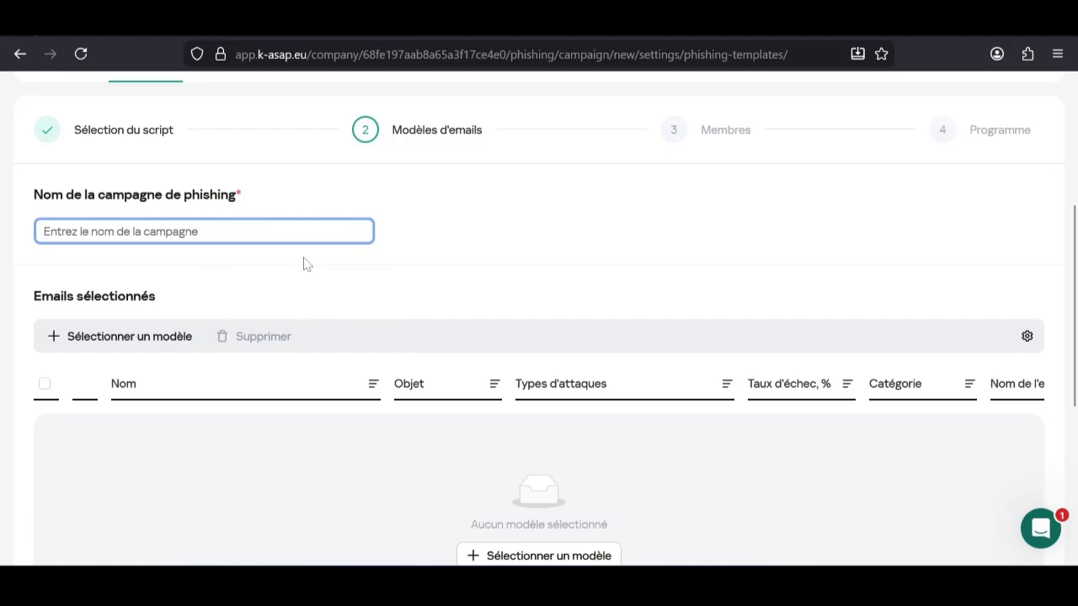
text(test)
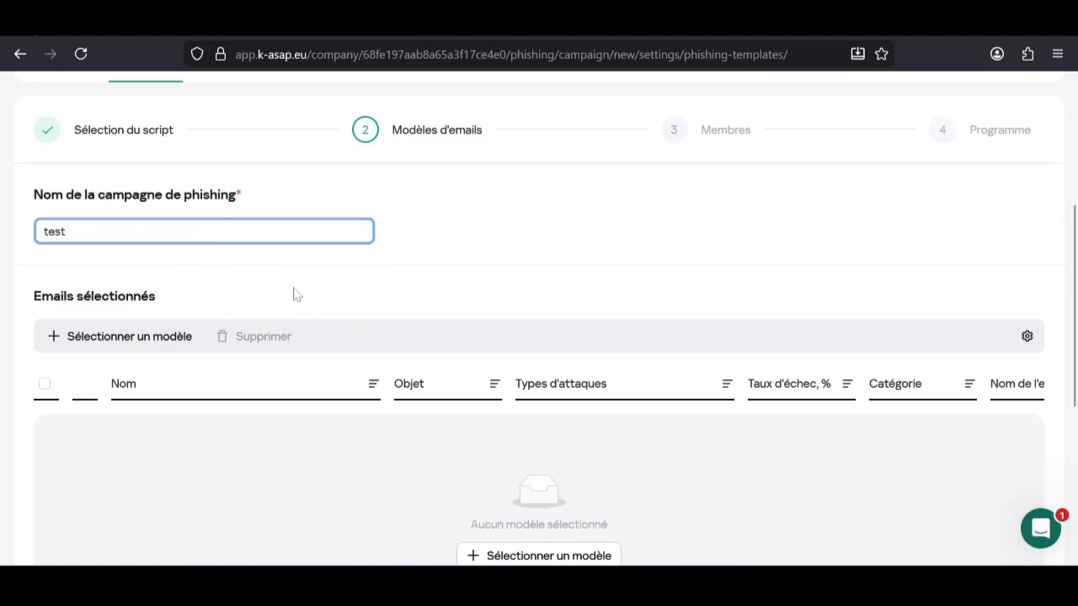
- Open the template selection for the campaign and expand the row of the "Pièce jointe : Exigences techniques liées à la typographie" template
scroll(293, 294, down, 1)
click(109, 250)
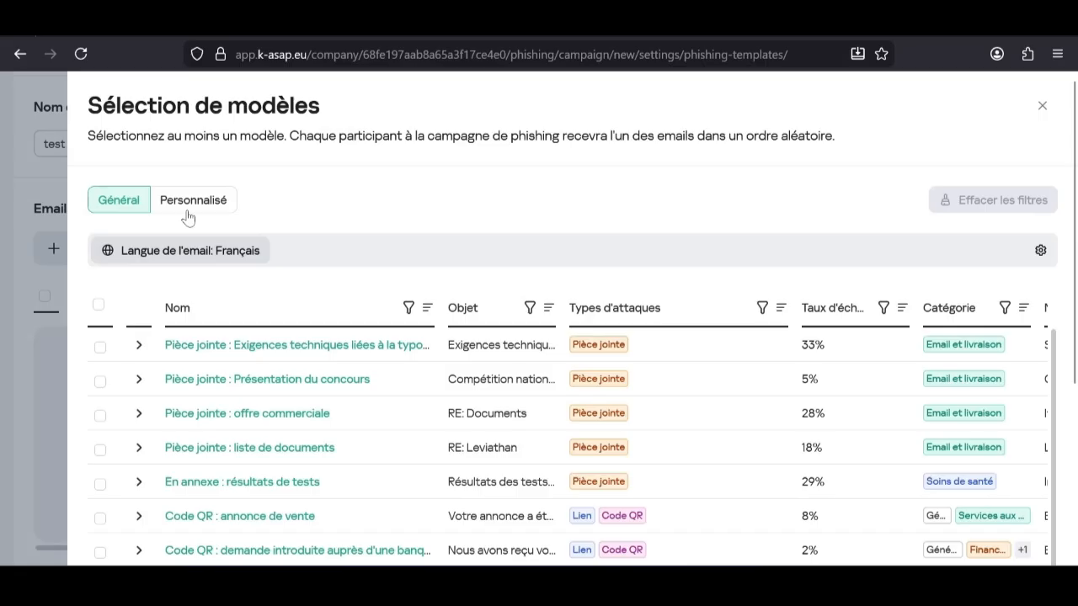
scroll(404, 278, down, 1)
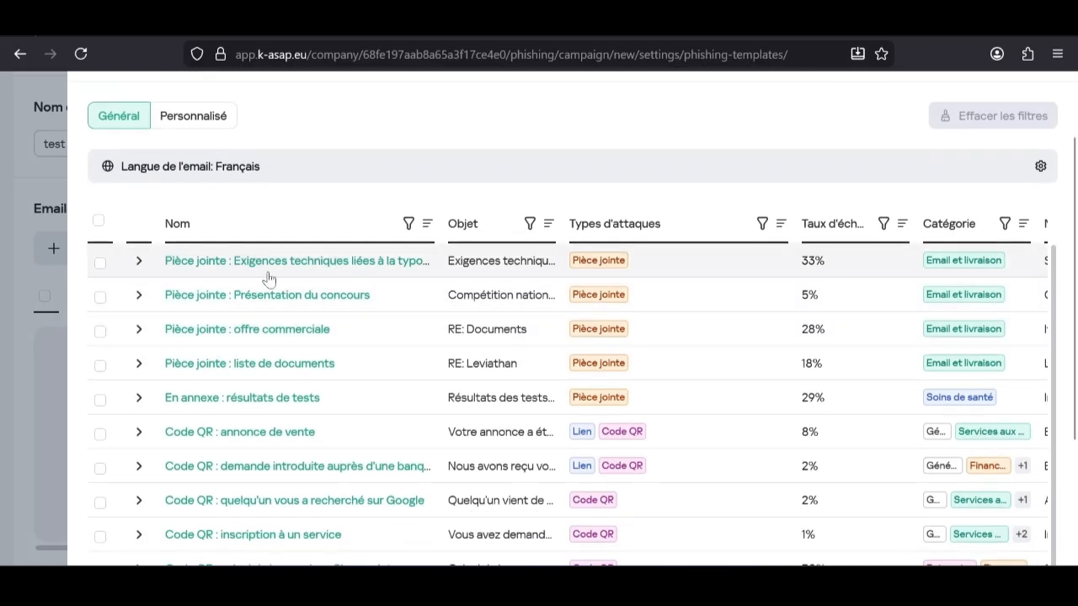
click(138, 263)
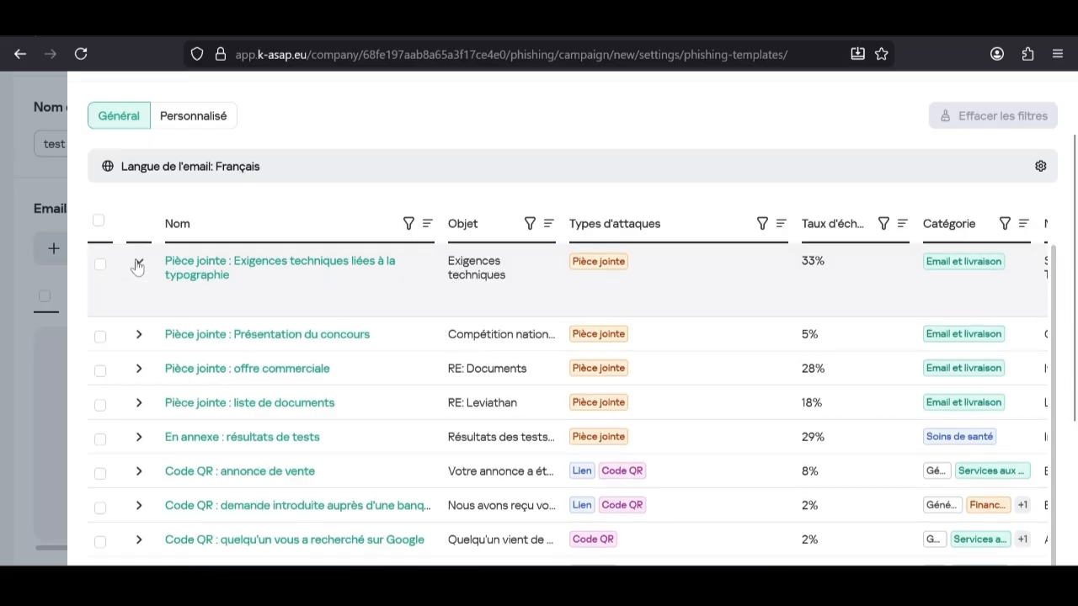
click(139, 264)
click(139, 264)
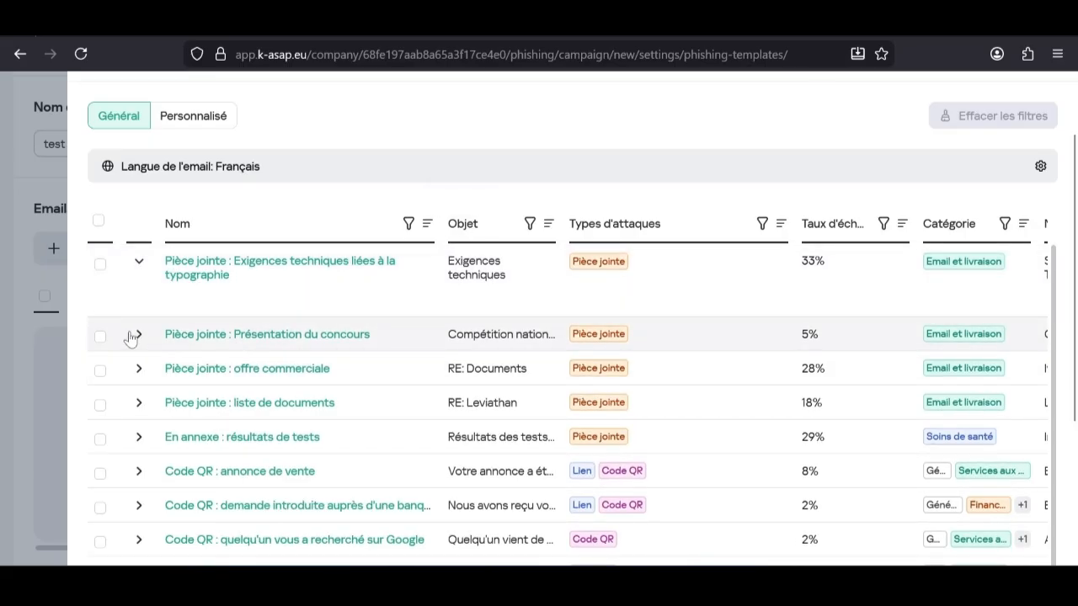
- Add the attachment templates "Exigences techniques liées à la typographie" and "Présentation du concours" to the campaign, then save and continue to the members stage
click(100, 266)
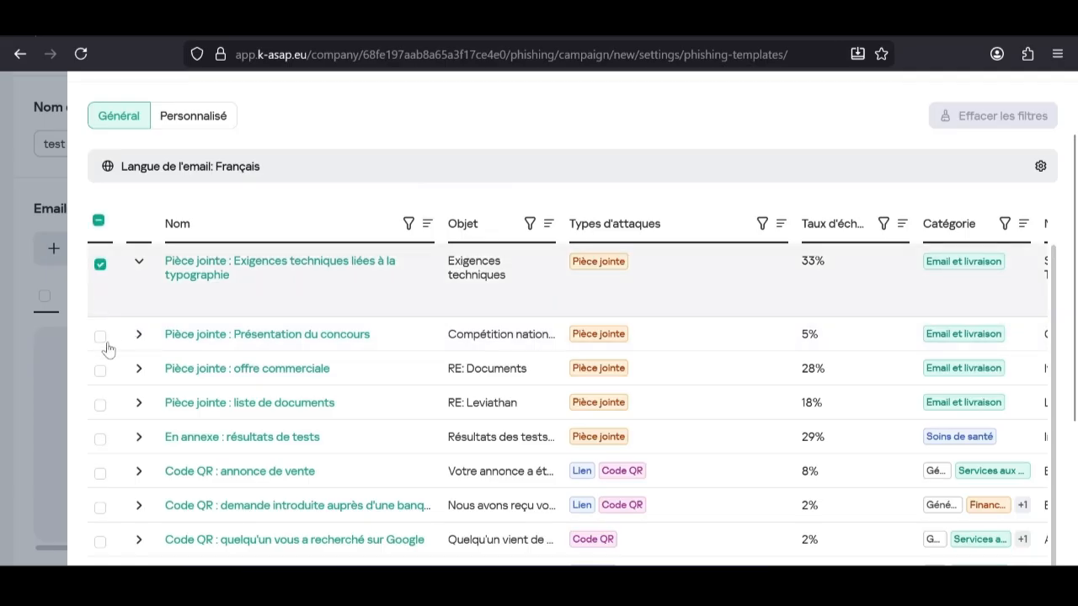
click(99, 337)
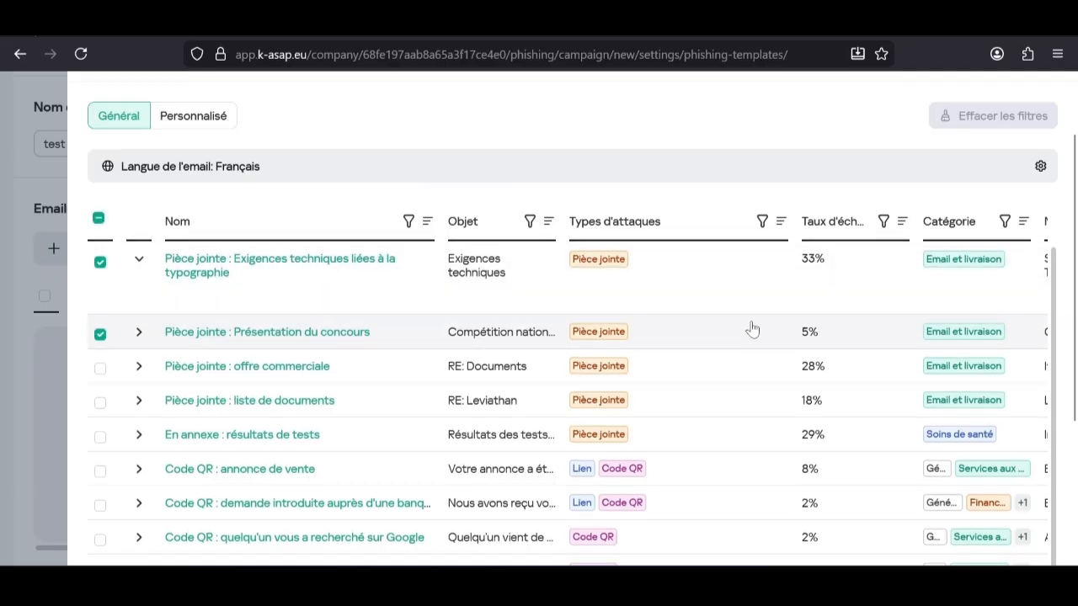
scroll(698, 211, up, 2)
scroll(565, 190, down, 5)
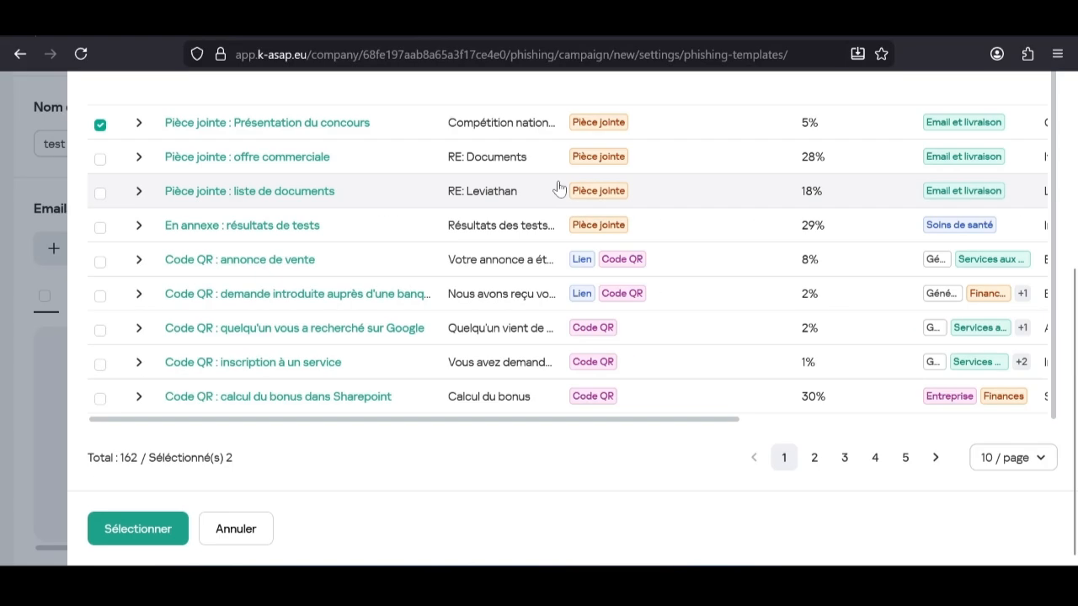
click(160, 540)
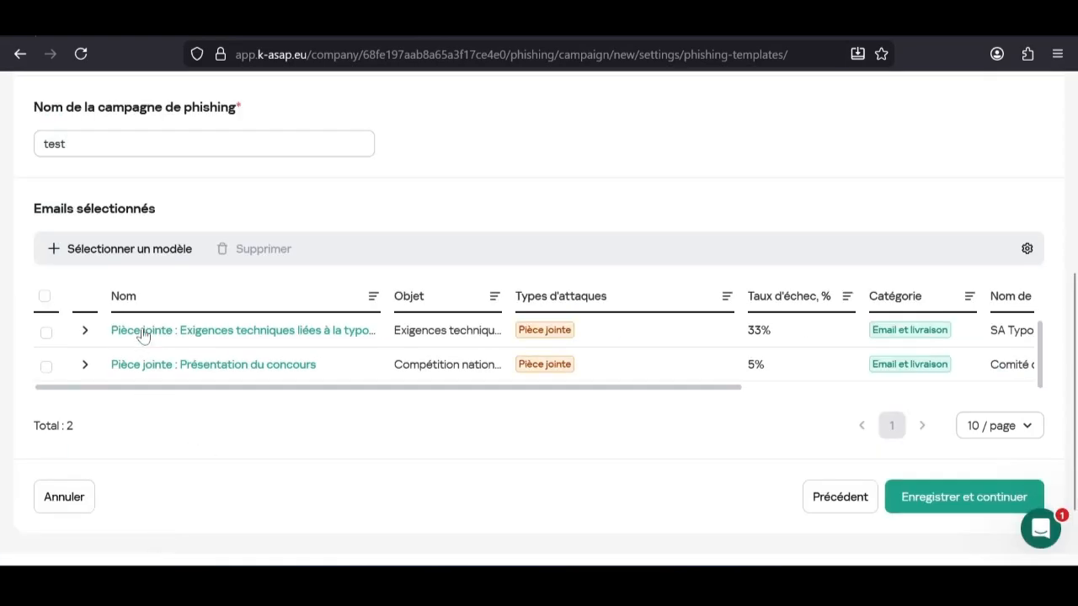
scroll(587, 433, up, 3)
scroll(566, 423, down, 3)
click(931, 501)
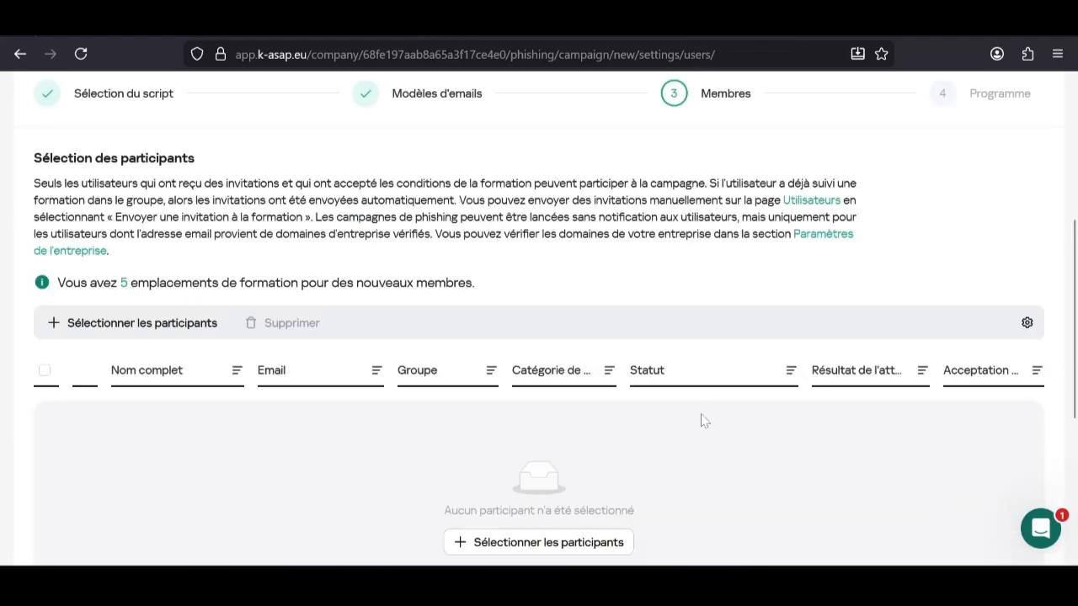
- Add the selectable Low Risk user as the campaign's participant, then save and continue to the schedule stage
scroll(564, 340, down, 2)
scroll(291, 256, down, 1)
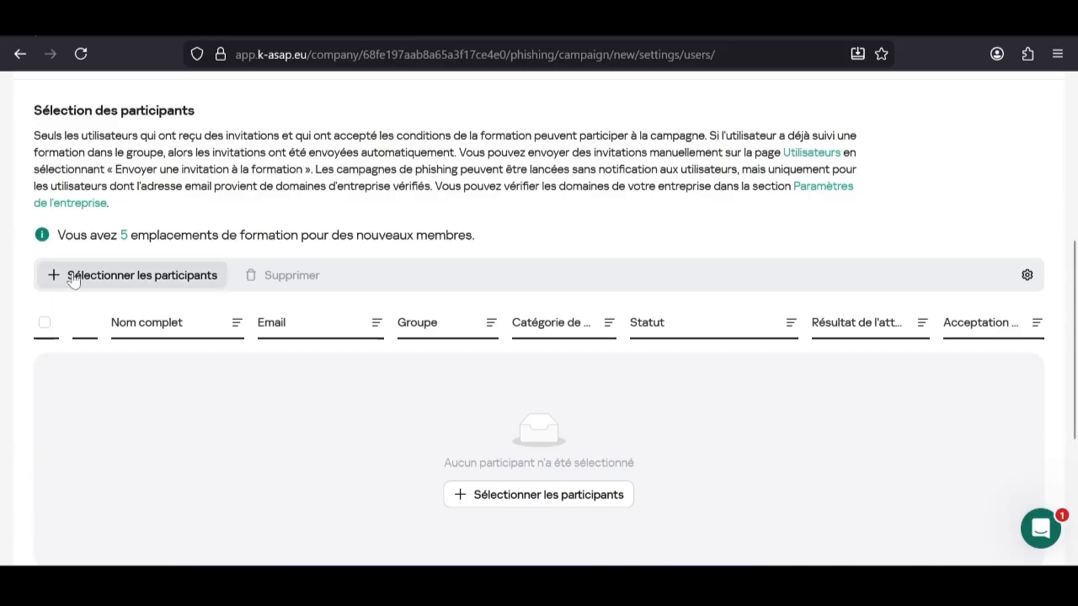
click(114, 289)
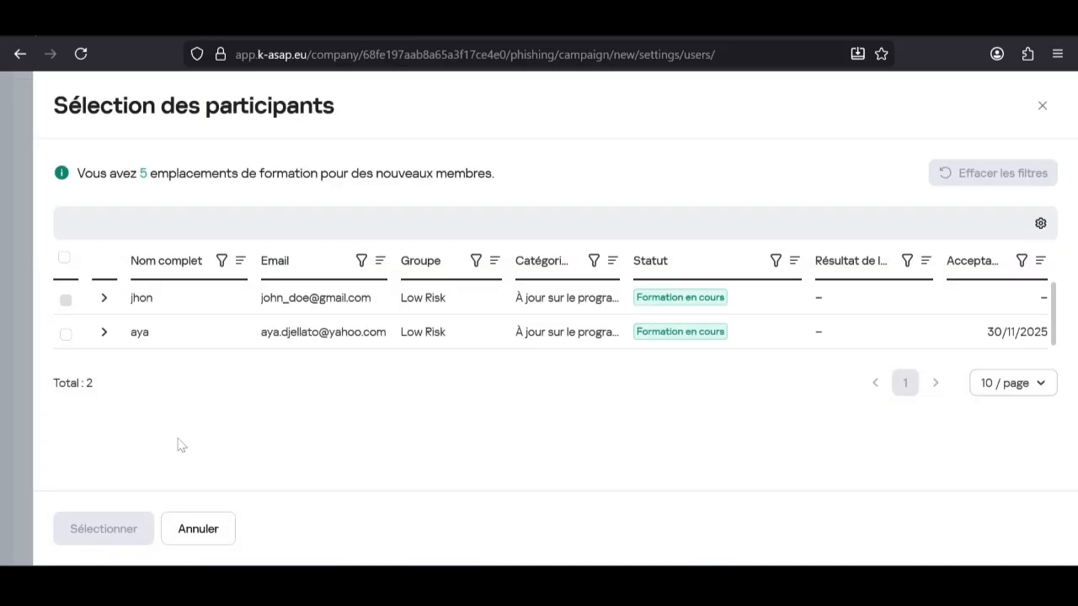
click(65, 335)
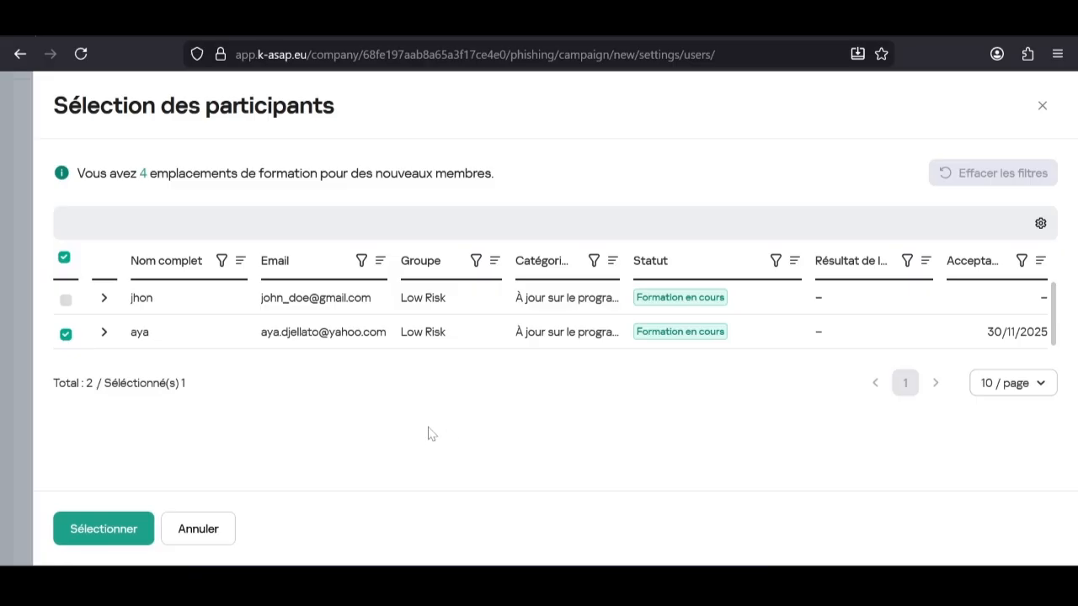
click(122, 516)
scroll(842, 442, down, 1)
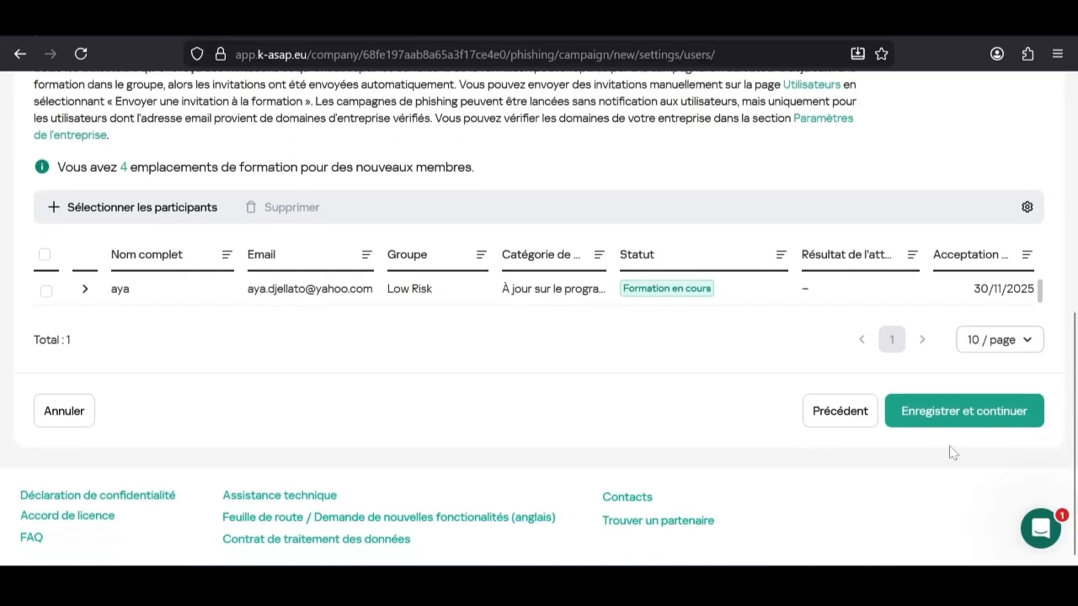
click(979, 421)
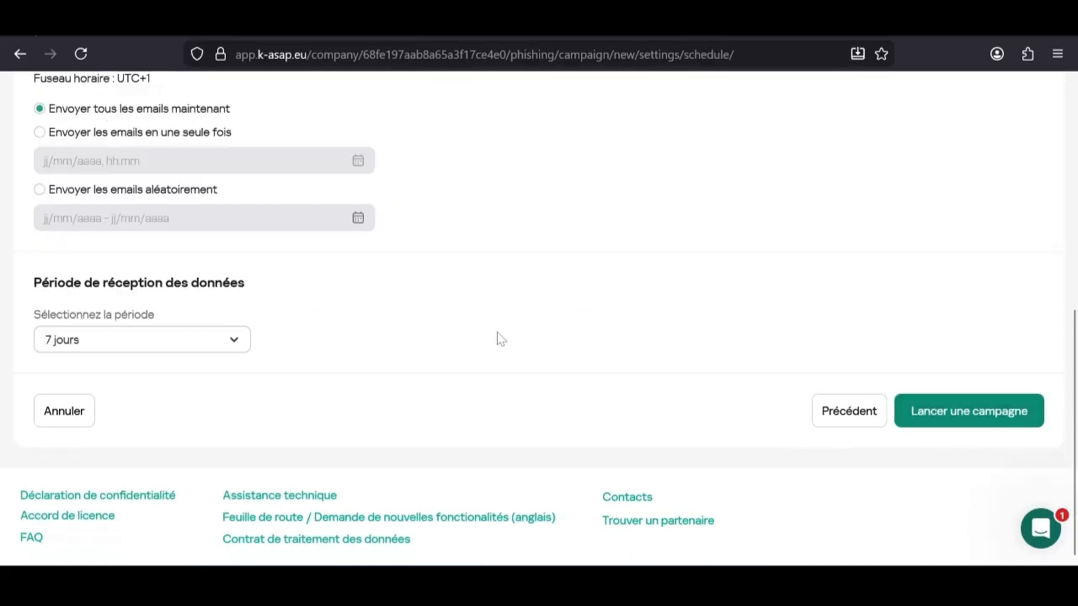
- Review the campaign's email scheduling options and choose "Envoyer tous les emails maintenant"
scroll(431, 306, up, 5)
scroll(431, 307, down, 1)
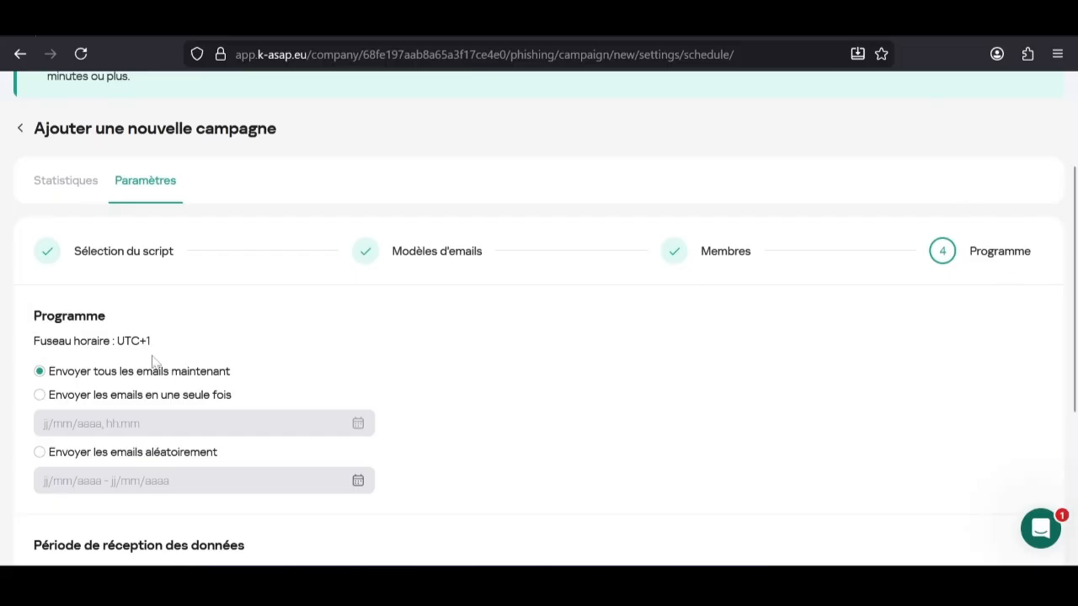
scroll(148, 358, down, 2)
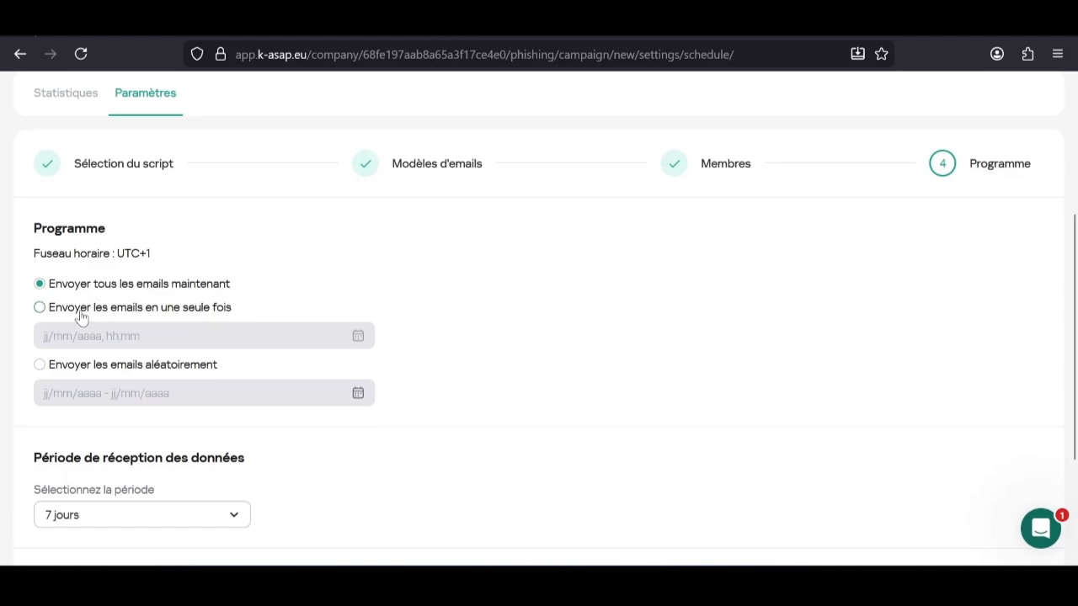
scroll(179, 317, down, 2)
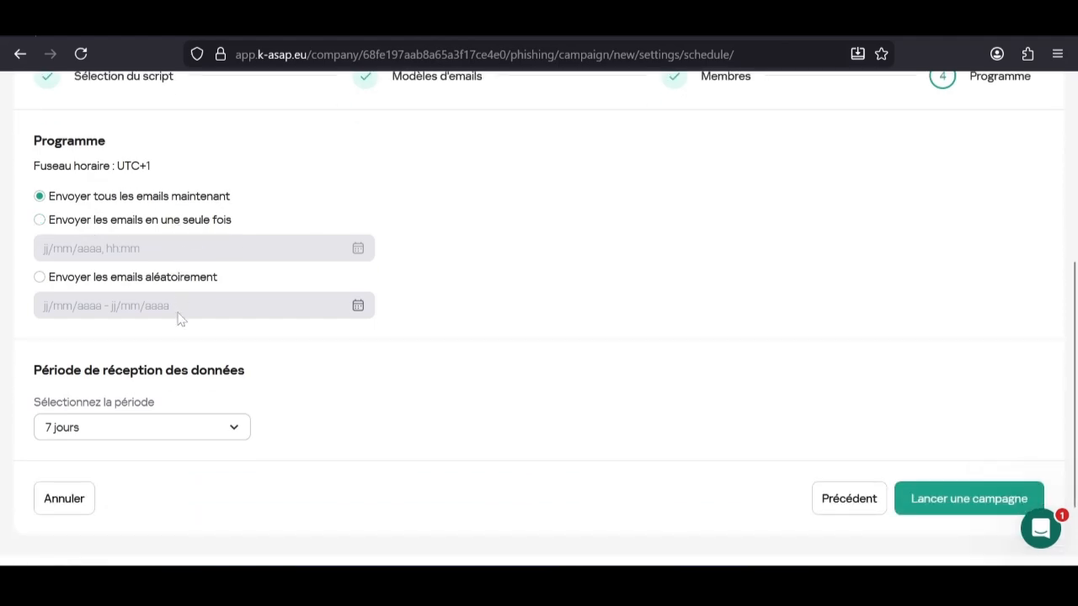
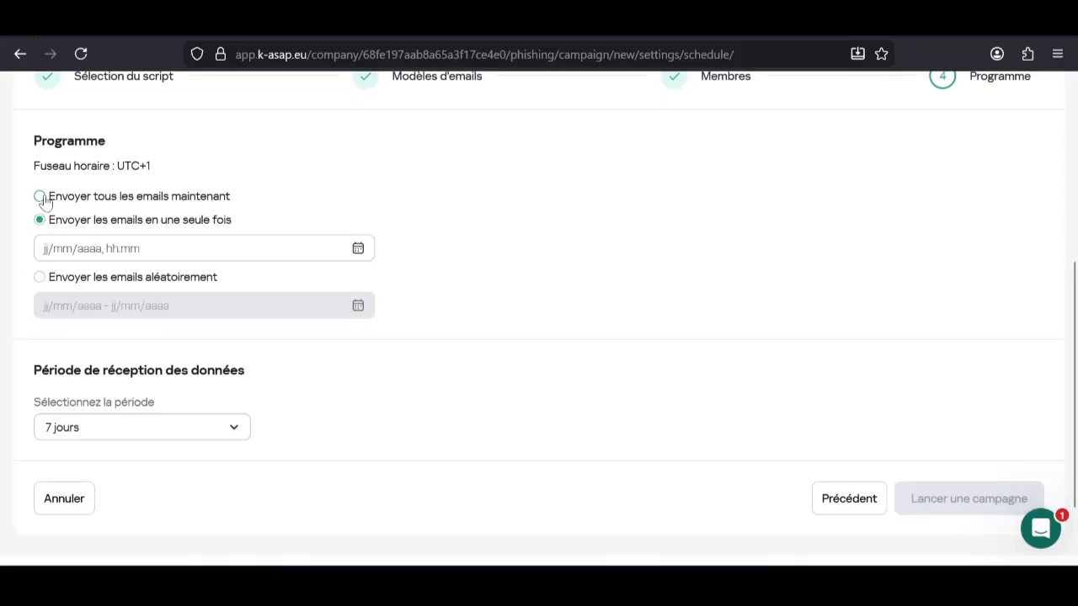
click(40, 196)
scroll(421, 414, down, 2)
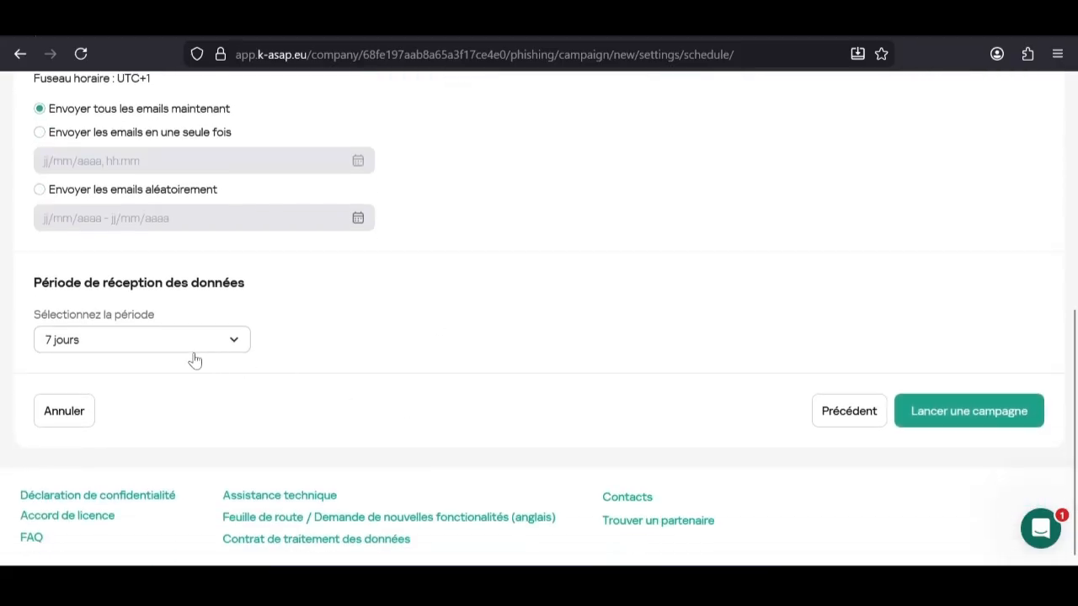
- Review the data reception period choices, select "7 jours" and launch the phishing campaign
click(229, 347)
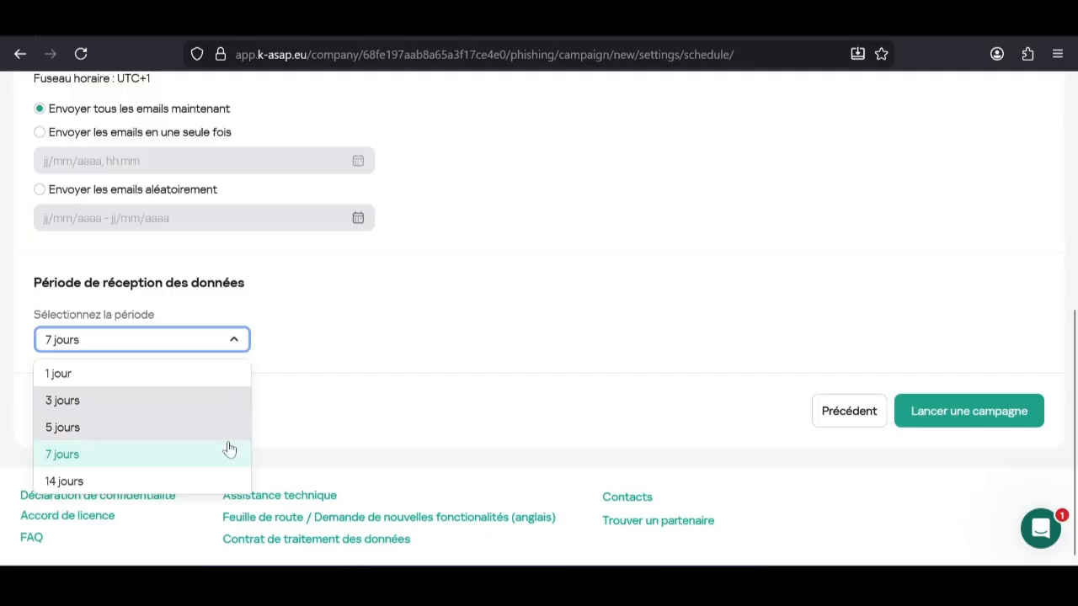
click(240, 343)
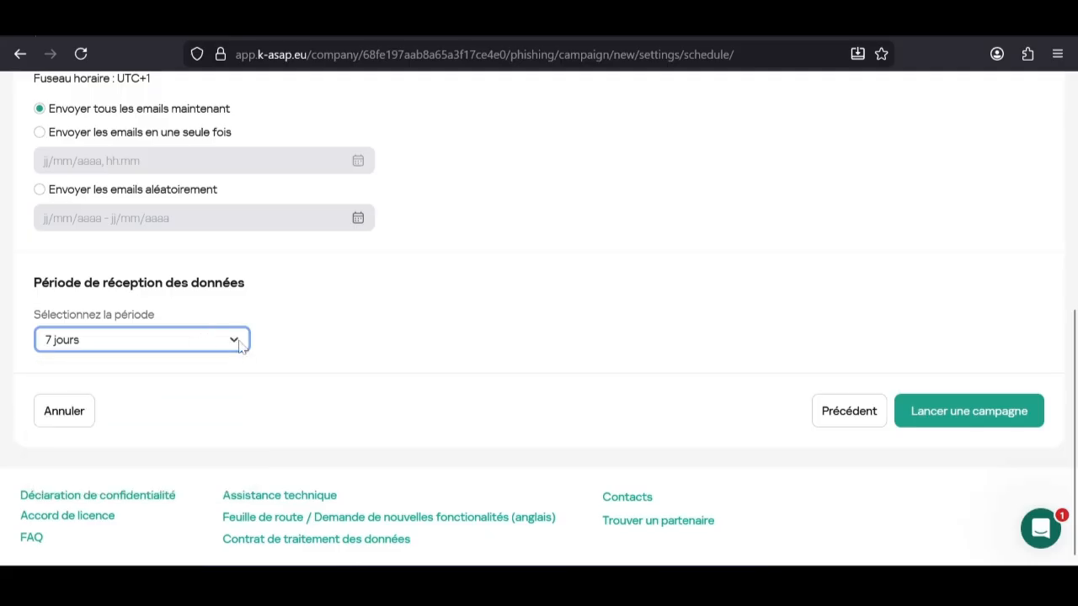
click(240, 343)
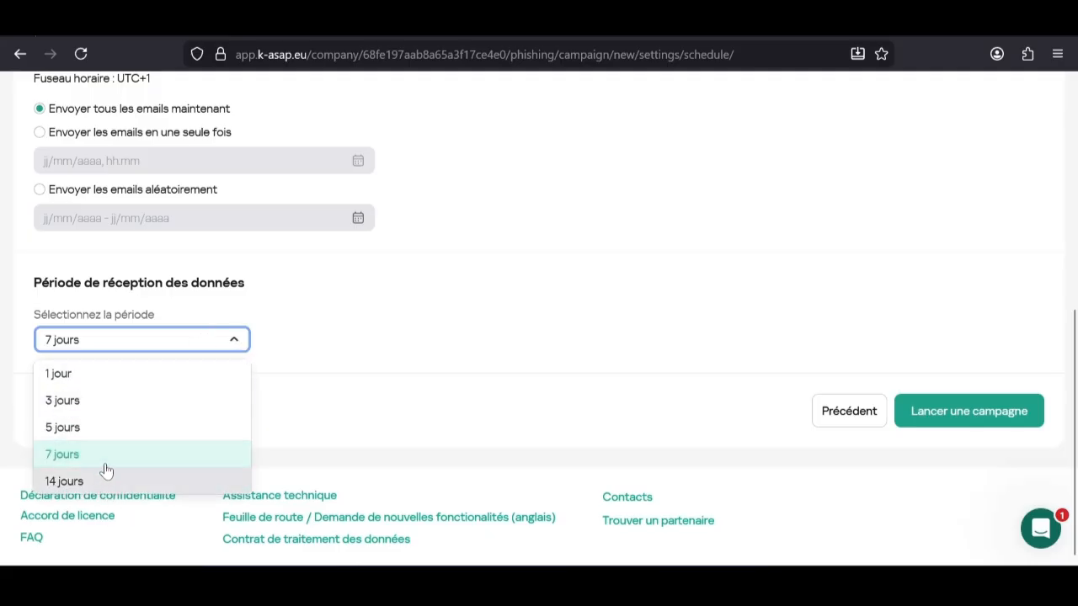
click(153, 450)
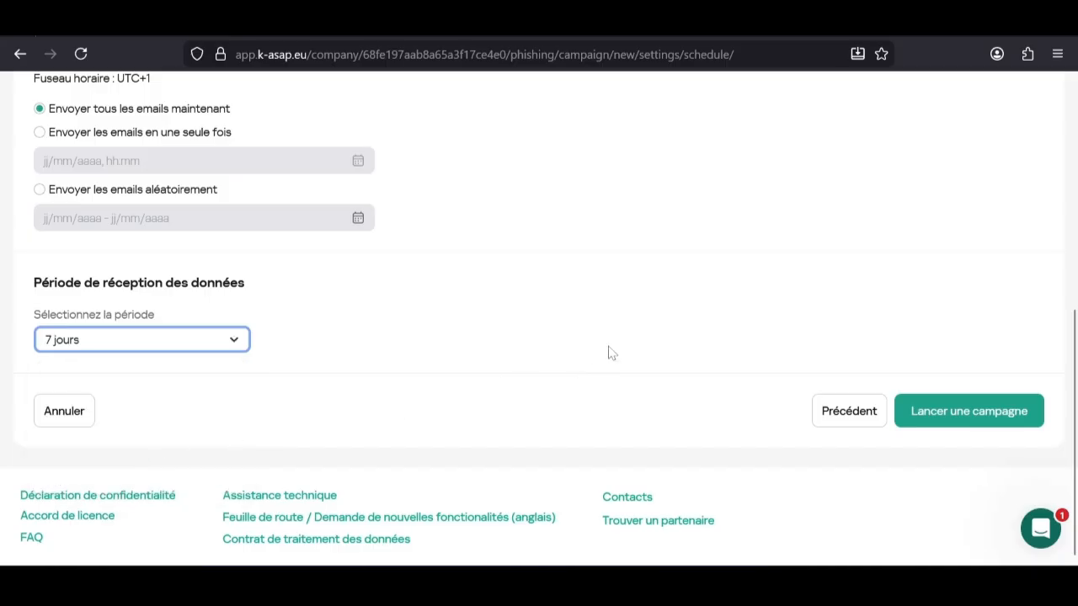
click(938, 418)
- Examine the campaign statistics and the "test" campaign's entry in the campaigns table
scroll(612, 387, up, 3)
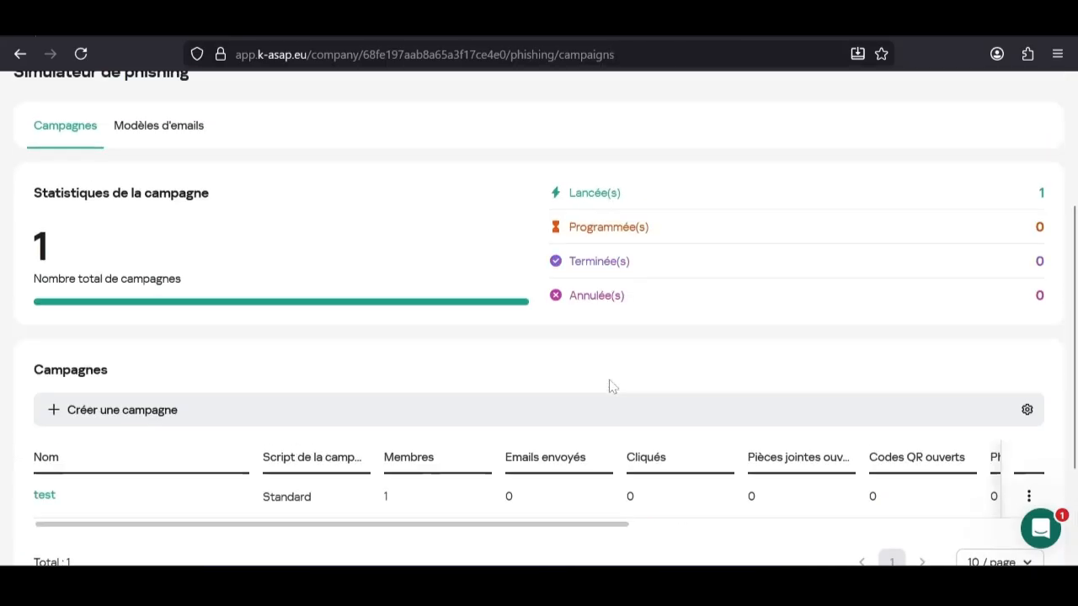
scroll(617, 389, down, 3)
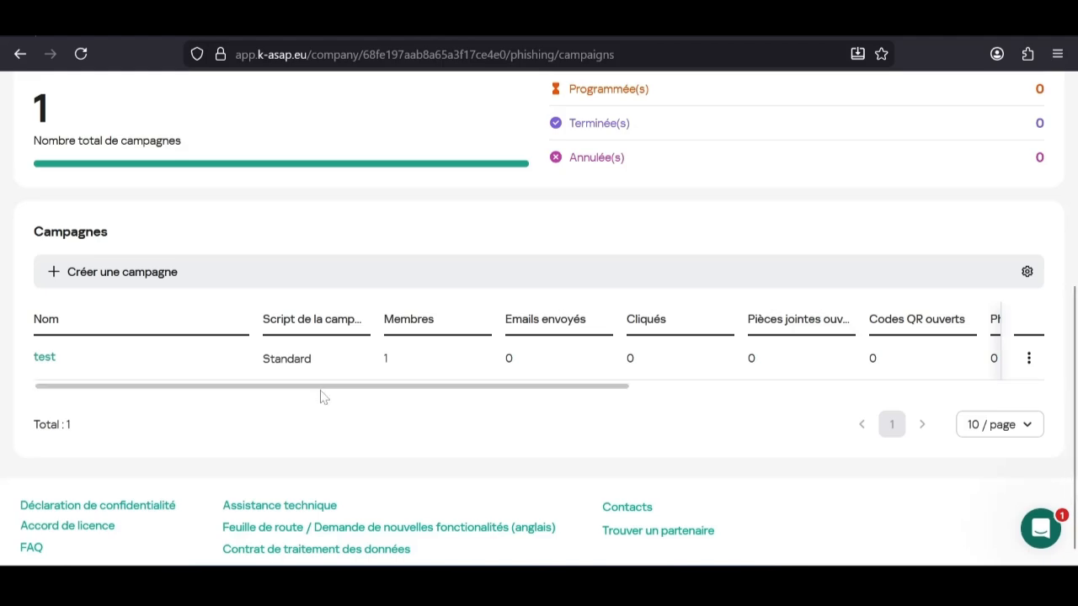
drag(320, 393, 149, 373)
scroll(144, 373, up, 5)
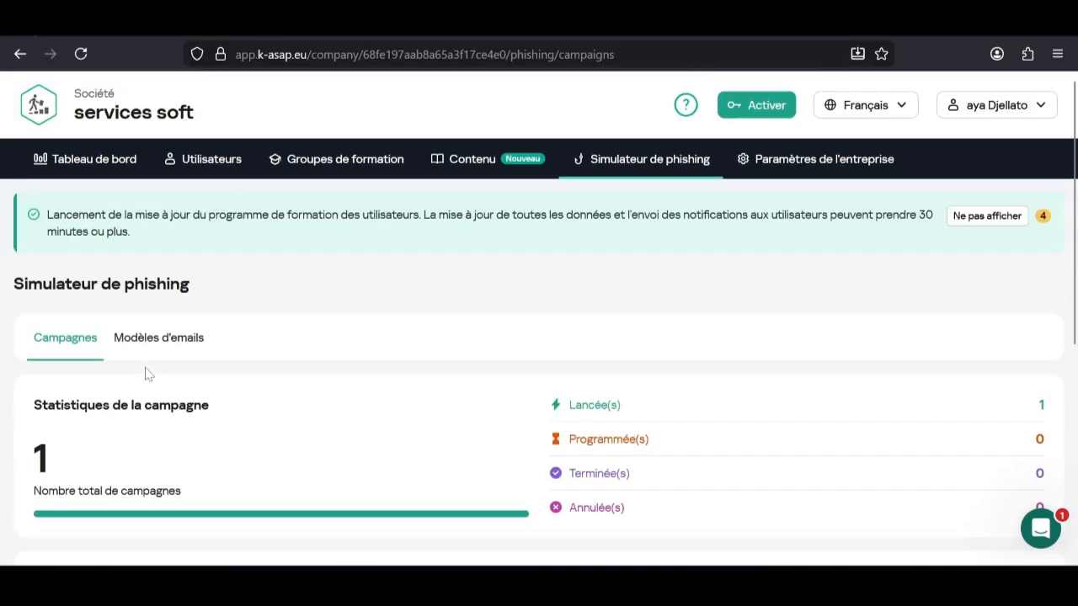
- Open the phishing email templates and browse the first page of the general template list
click(183, 339)
scroll(183, 340, down, 5)
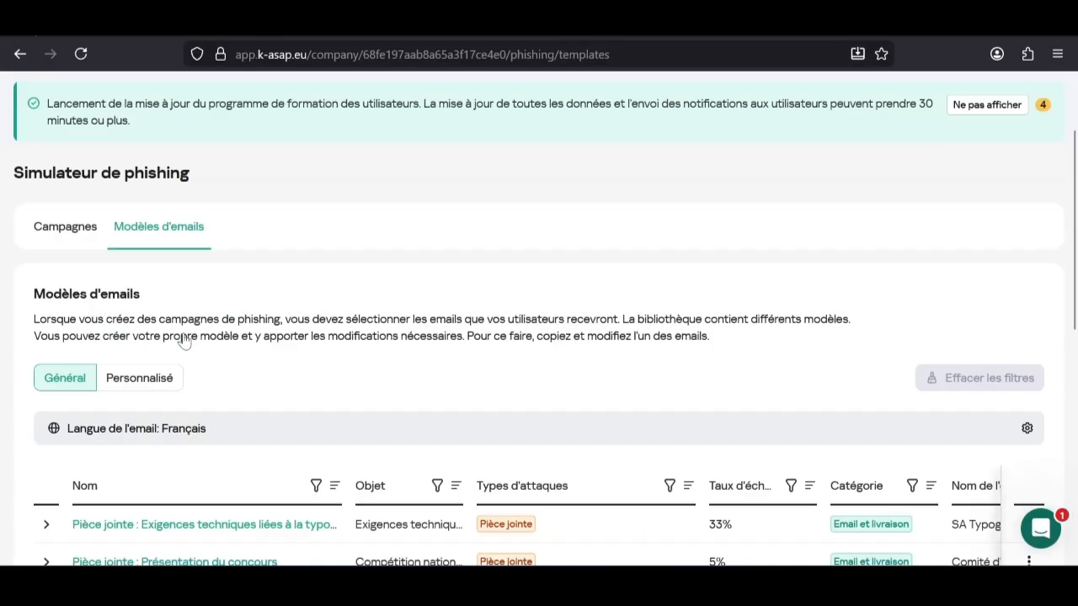
scroll(182, 339, down, 3)
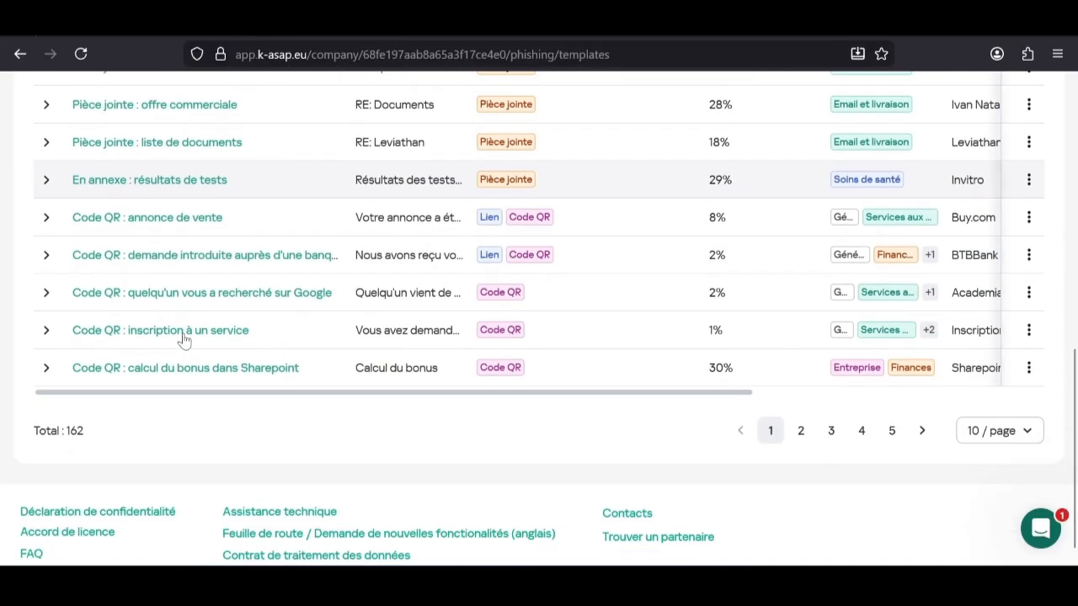
scroll(211, 348, up, 2)
scroll(403, 358, down, 2)
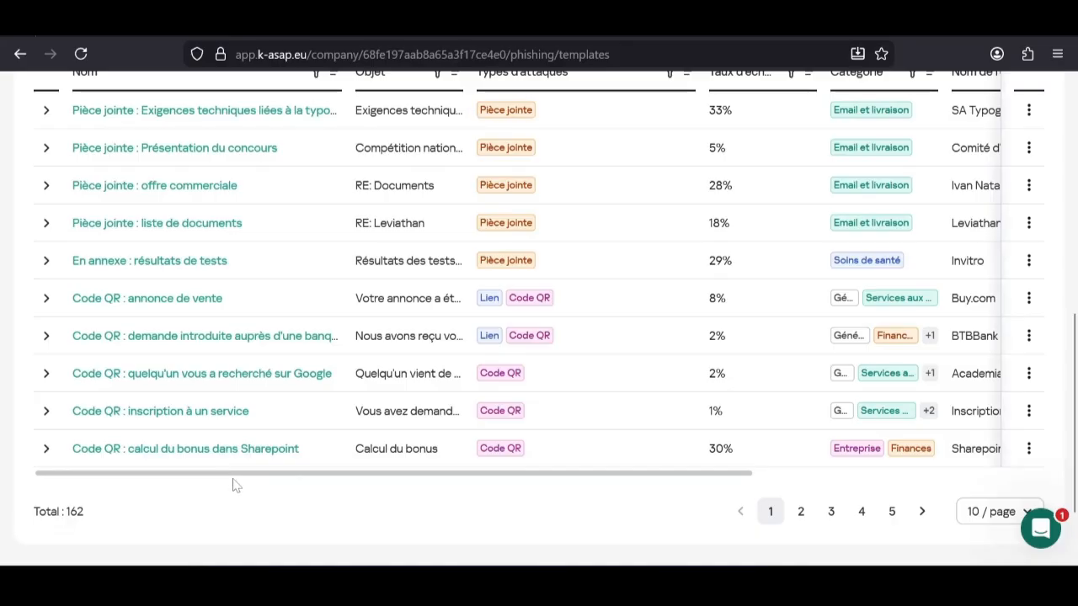
- Preview the "Code QR : calcul du bonus dans Sharepoint" template and send a test email of it
click(47, 449)
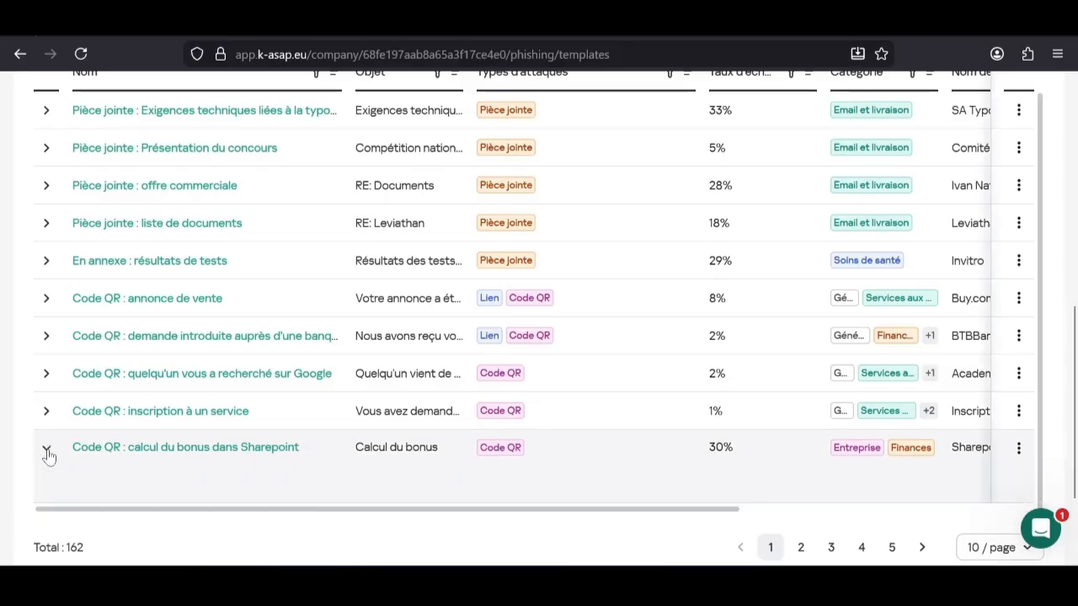
click(221, 453)
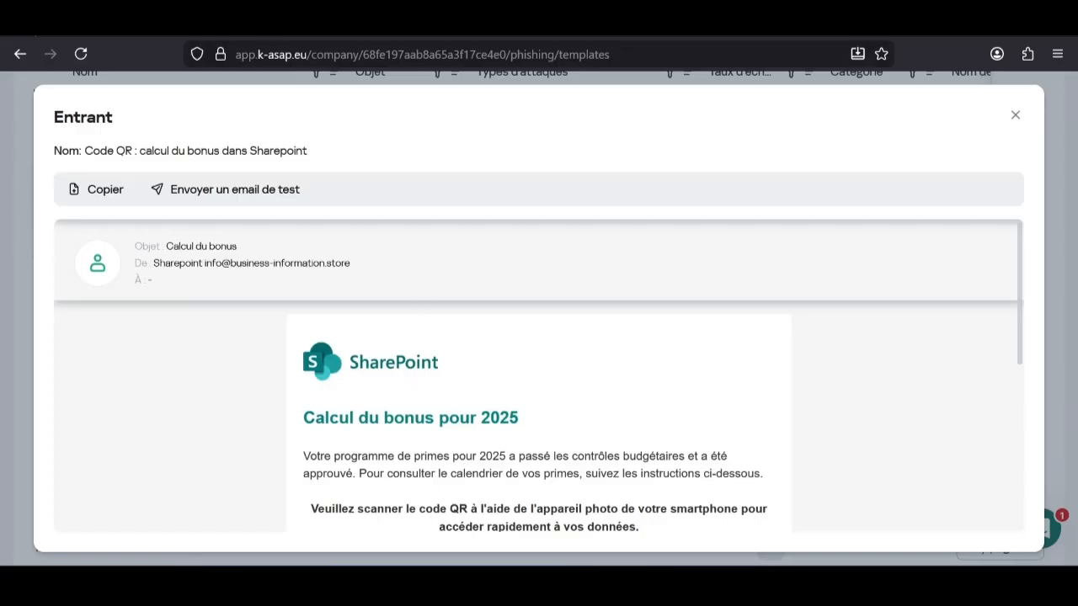
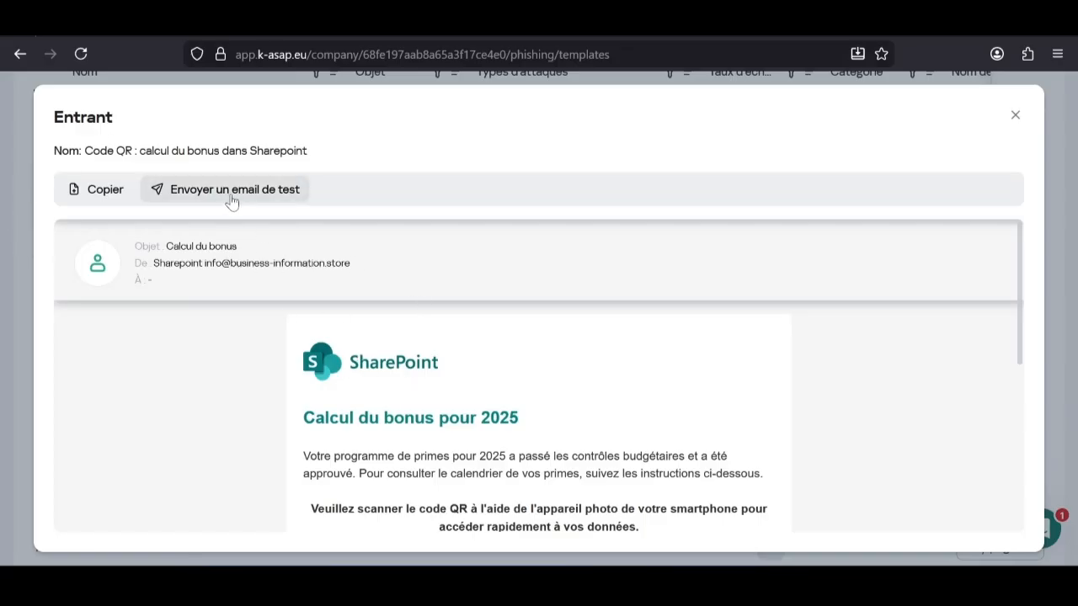
click(231, 200)
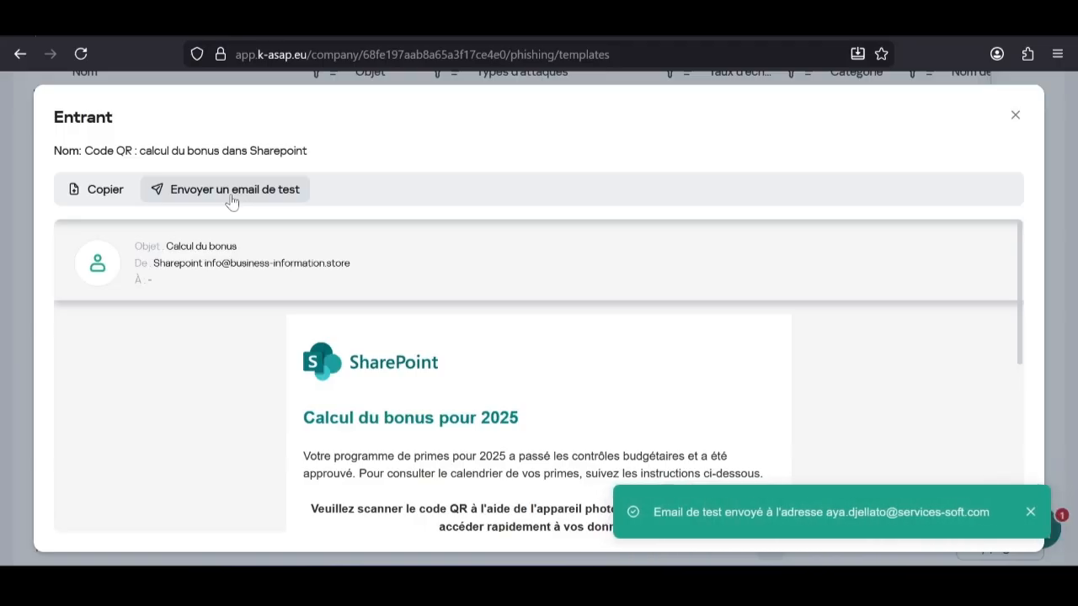